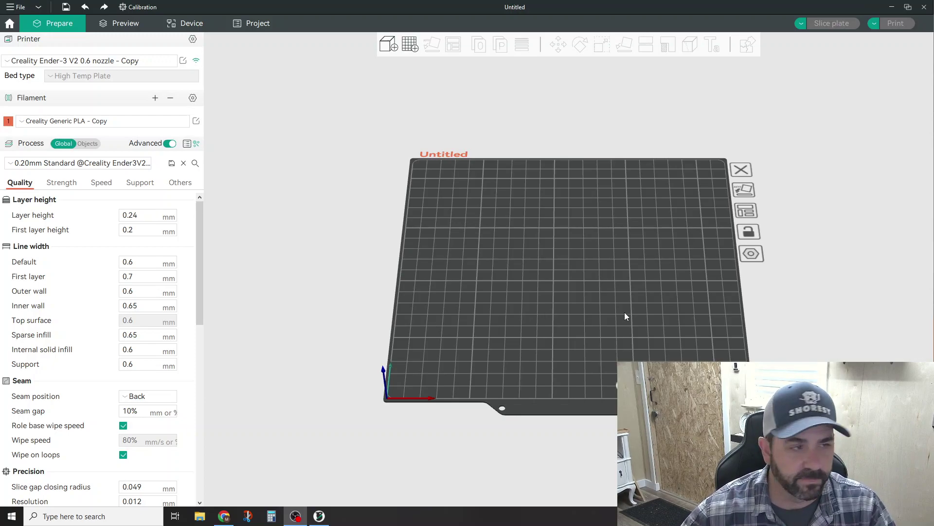
Tilt the build plate view and add a cylinder primitive to the plate.
scroll(494, 300, "up", 2)
scroll(495, 300, "down", 2)
left_click_drag(553, 332, 510, 351)
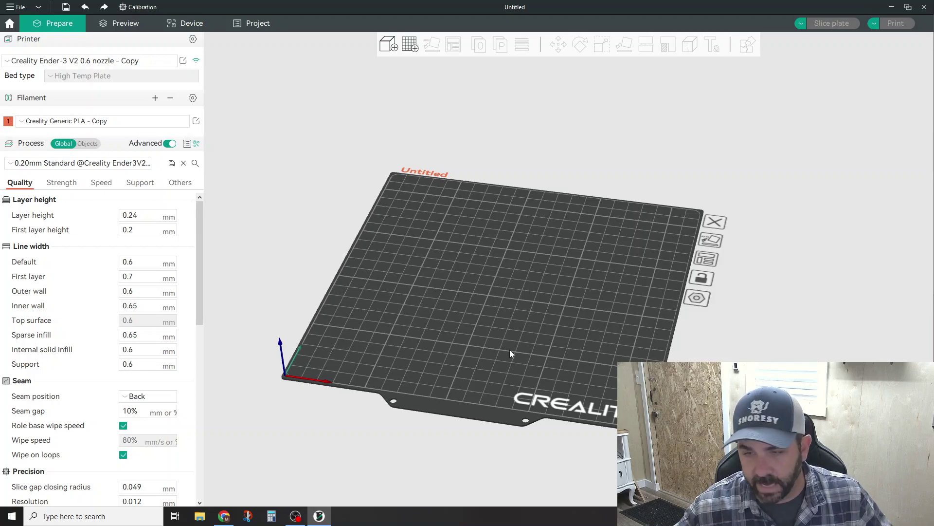
scroll(509, 354, "down", 2)
scroll(521, 351, "up", 2)
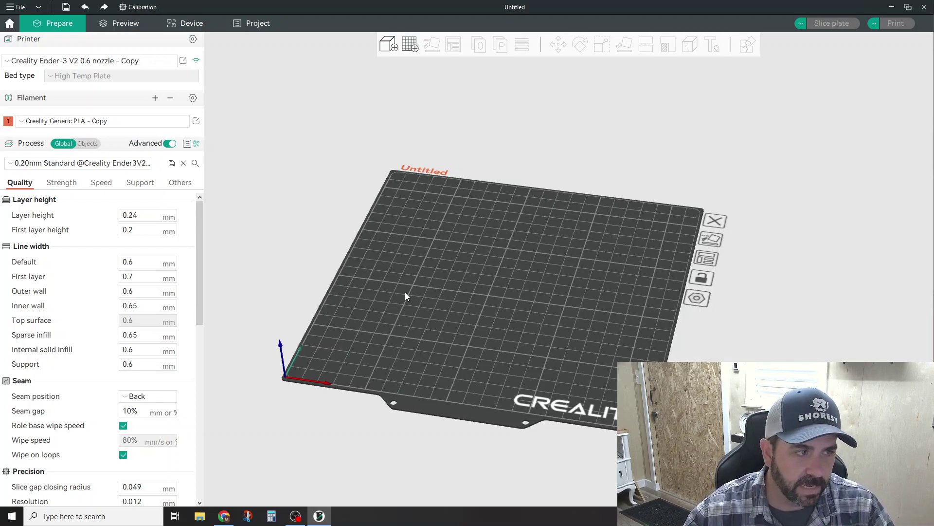
right_click(512, 300)
mouse_move(550, 360)
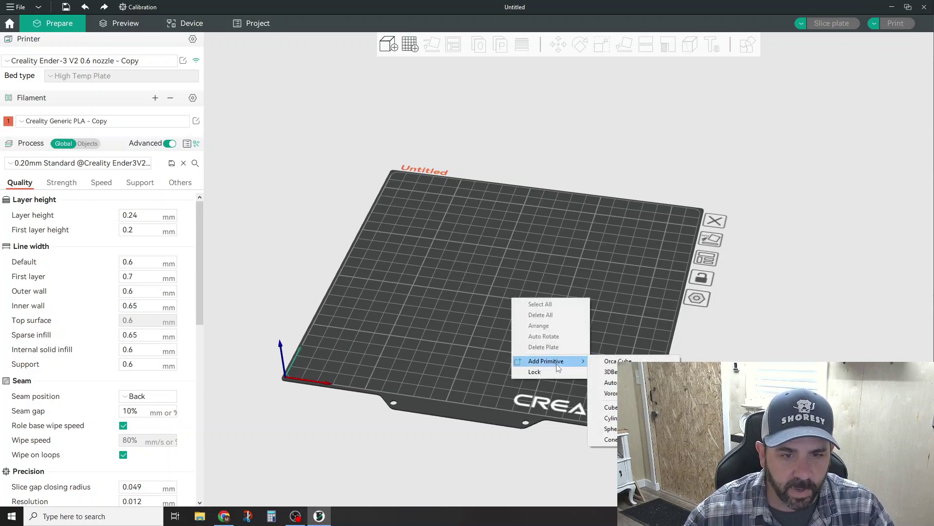
left_click(628, 418)
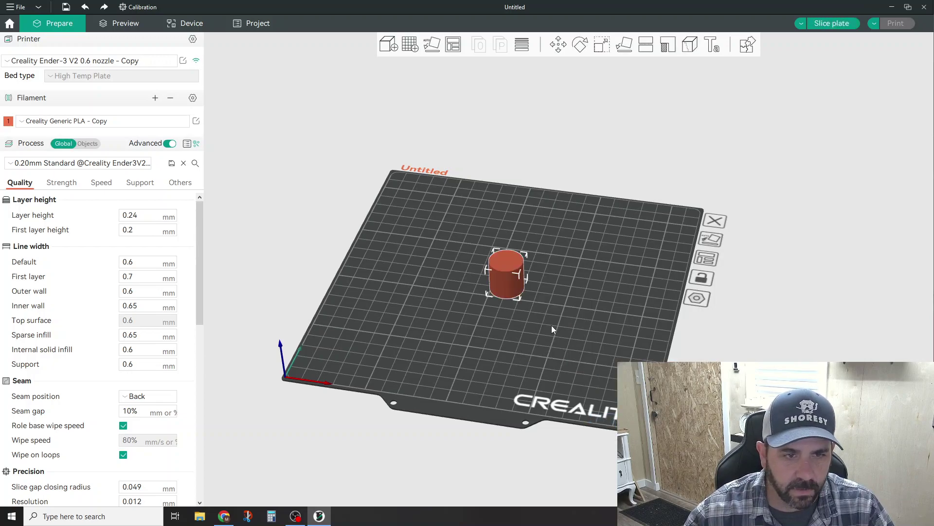
Add a second cylinder primitive, then clear the selection.
right_click(523, 230)
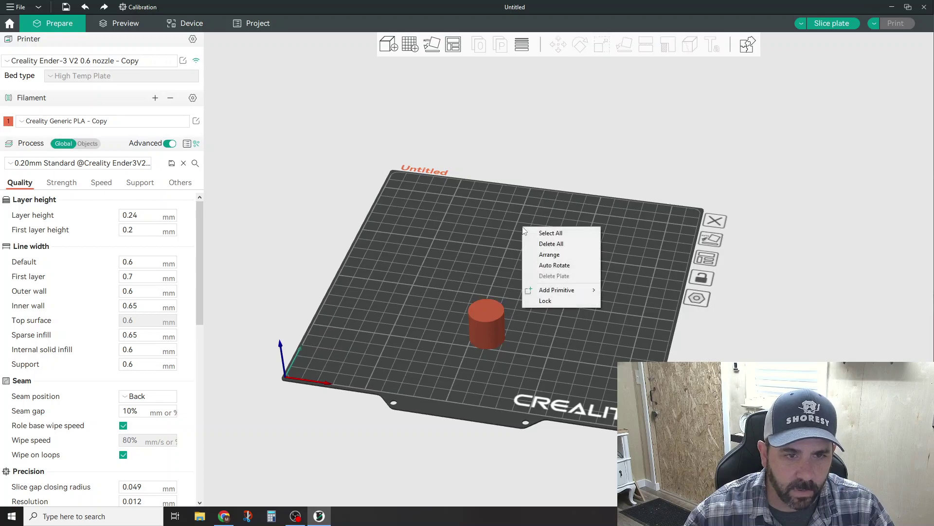
mouse_move(560, 292)
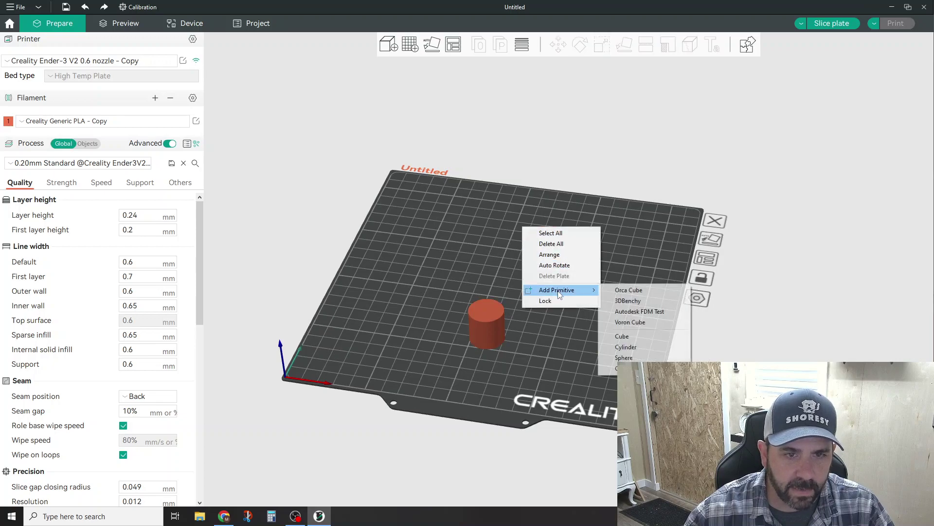
left_click(642, 347)
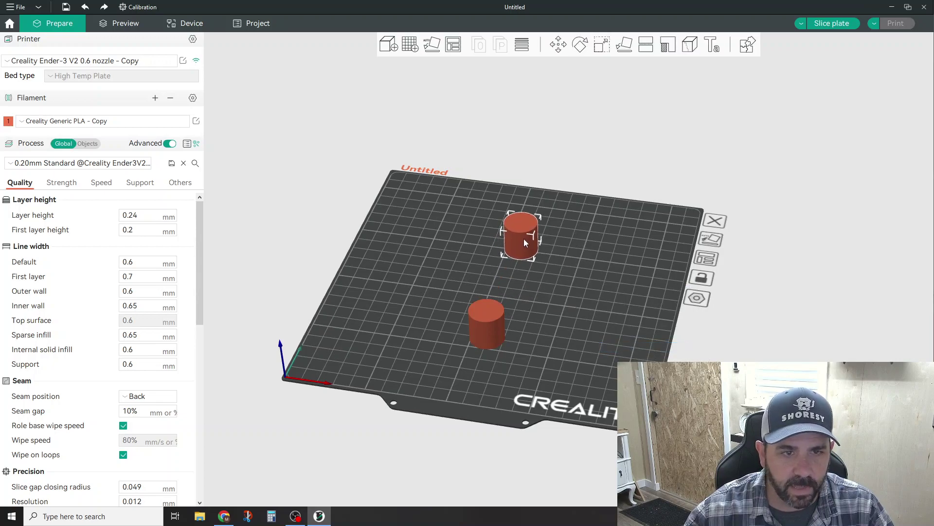
left_click(550, 296)
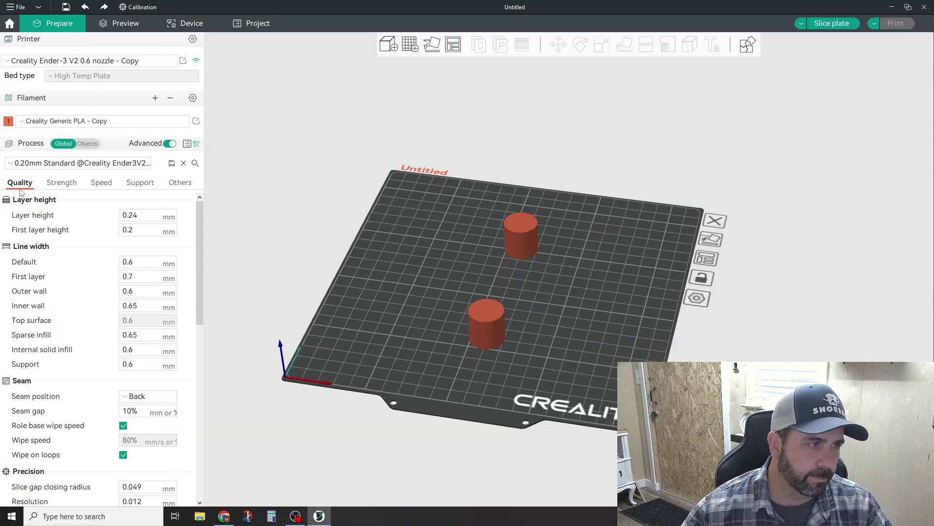
Keep the seam position set to Back.
scroll(138, 379, "down", 2)
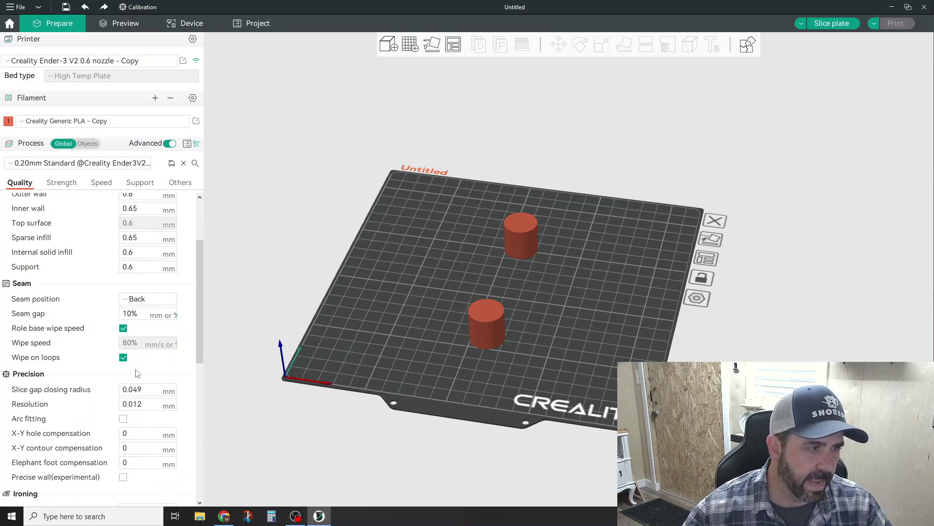
left_click(156, 302)
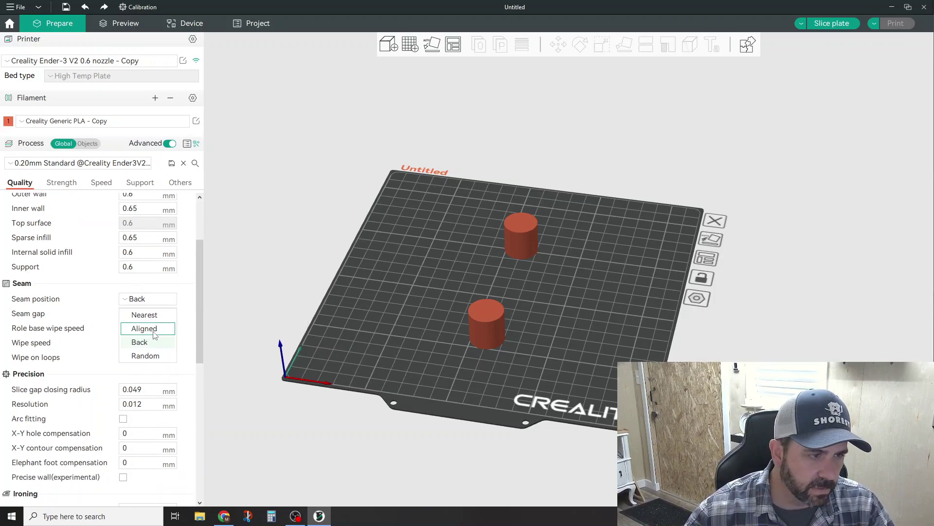
left_click(159, 346)
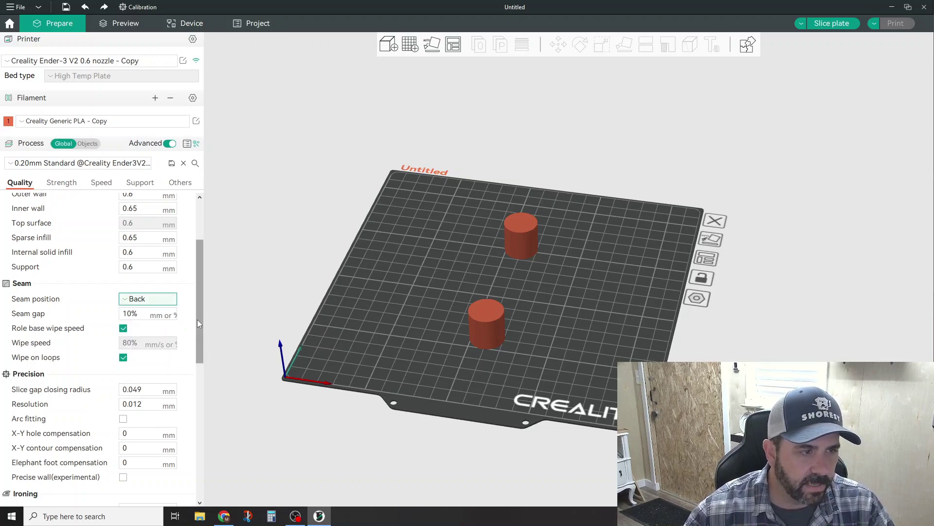
Slice the plate (17m43s, 6.44 g) and orbit the preview to inspect both cylinders' seams.
left_click(830, 23)
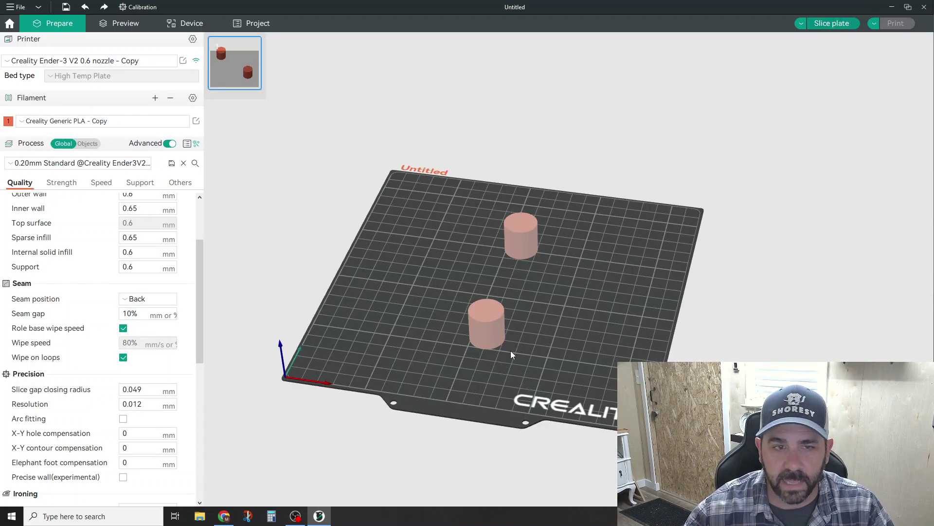
left_click_drag(602, 356, 515, 345)
scroll(515, 344, "up", 2)
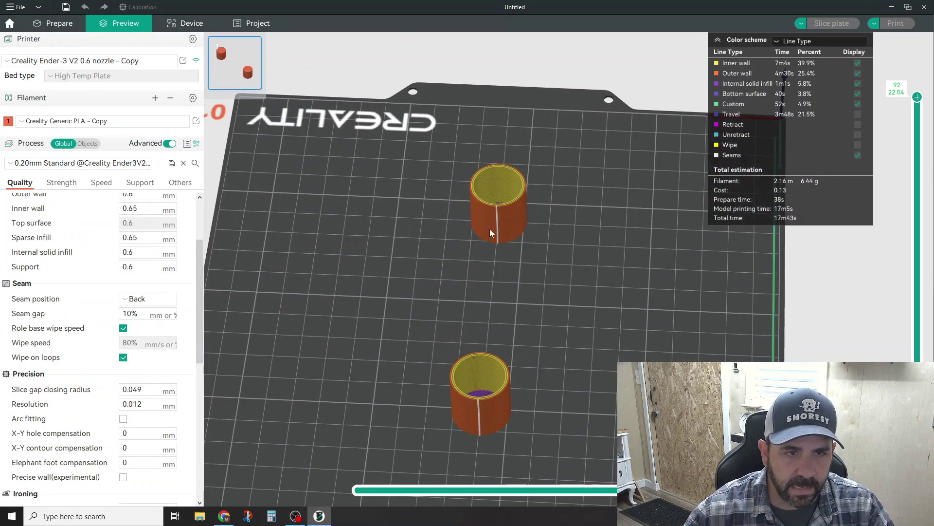
left_click_drag(404, 417, 518, 409)
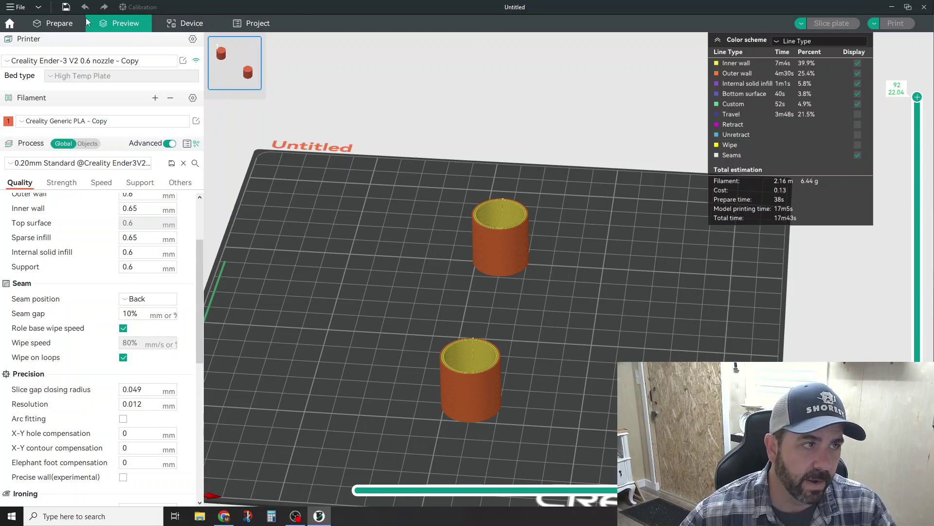
Back in Prepare, select the front cylinder and start seam painting on its wall.
left_click(48, 23)
mouse_move(550, 334)
left_mouse_down()
mouse_move(552, 314)
mouse_move(555, 328)
left_mouse_up()
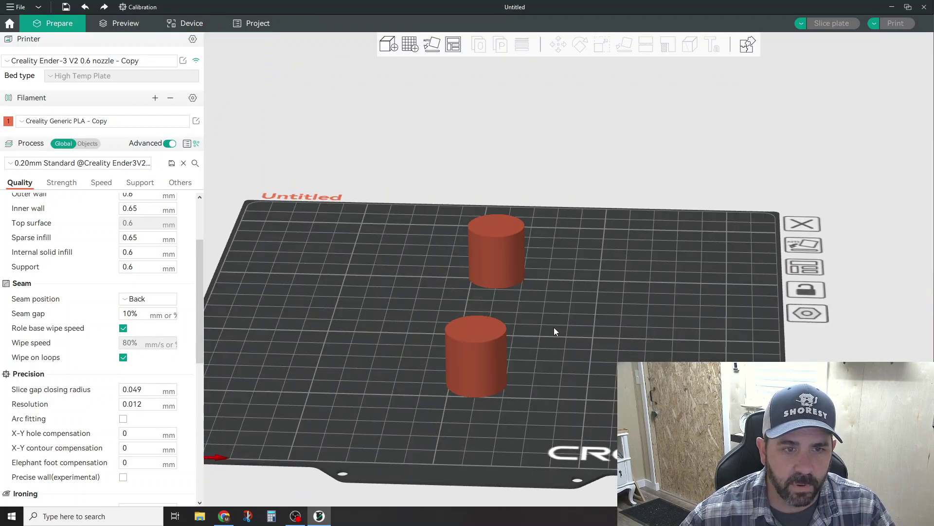
left_click(476, 358)
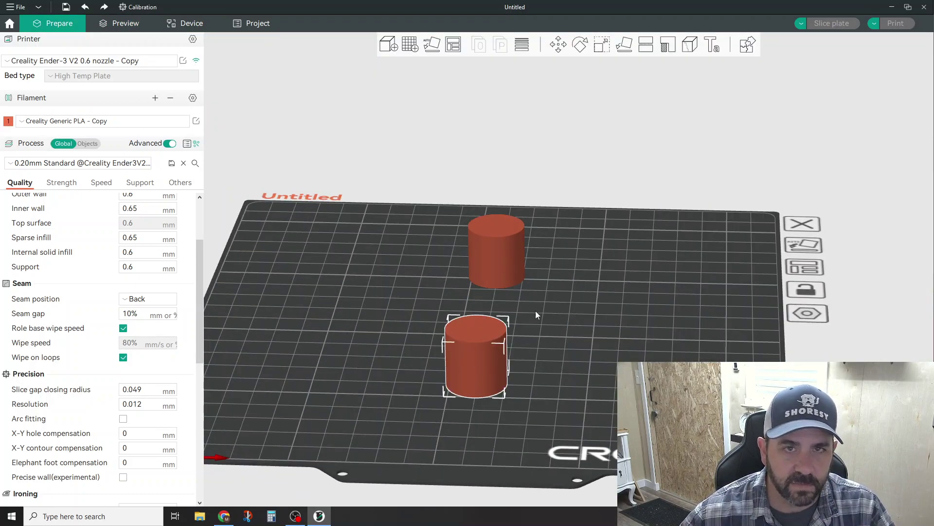
left_click(692, 47)
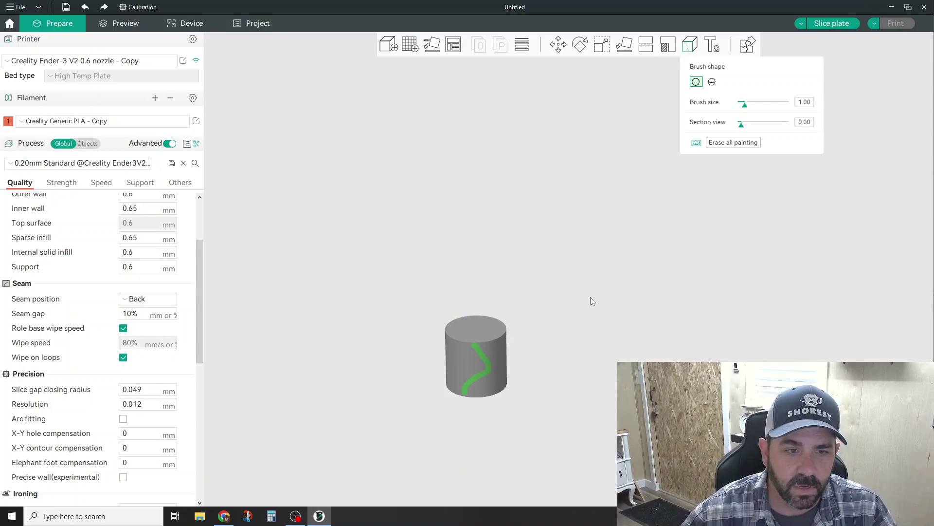
Re-slice to check the painted seam (17m59s), then return to Prepare and orbit the plate.
left_click(827, 22)
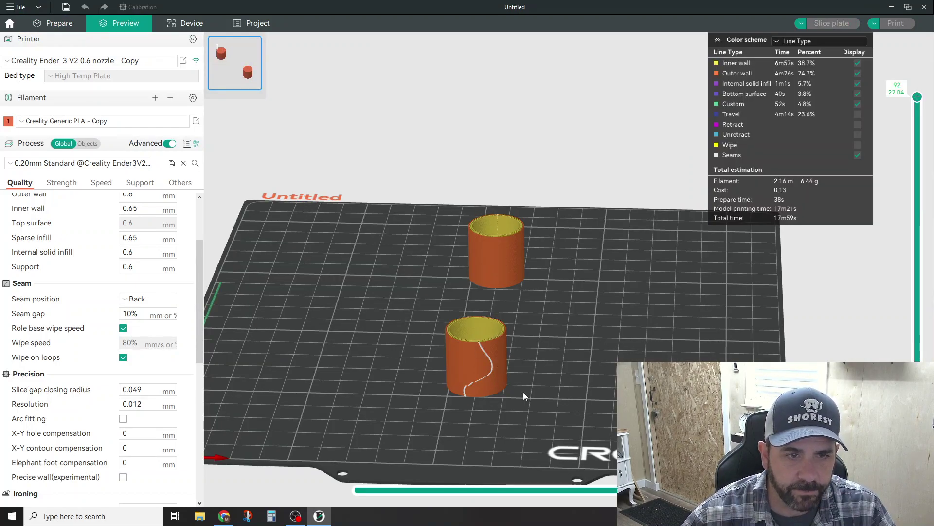
left_click_drag(600, 325, 518, 349)
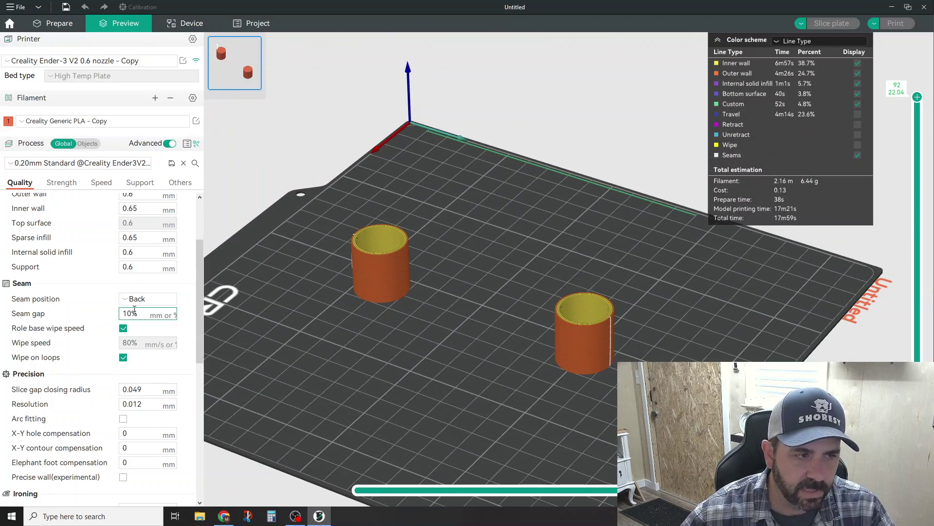
left_click_drag(398, 399, 360, 334)
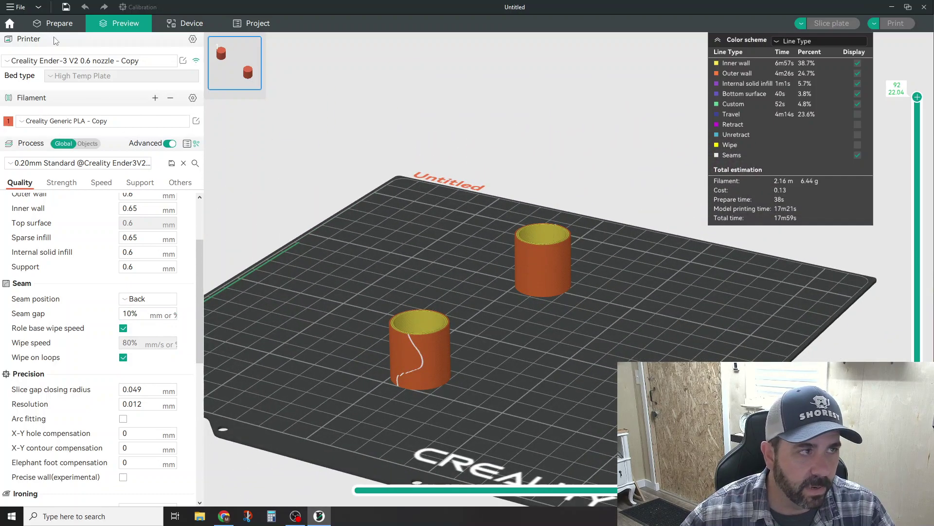
left_click(59, 23)
left_click_drag(608, 372, 519, 392)
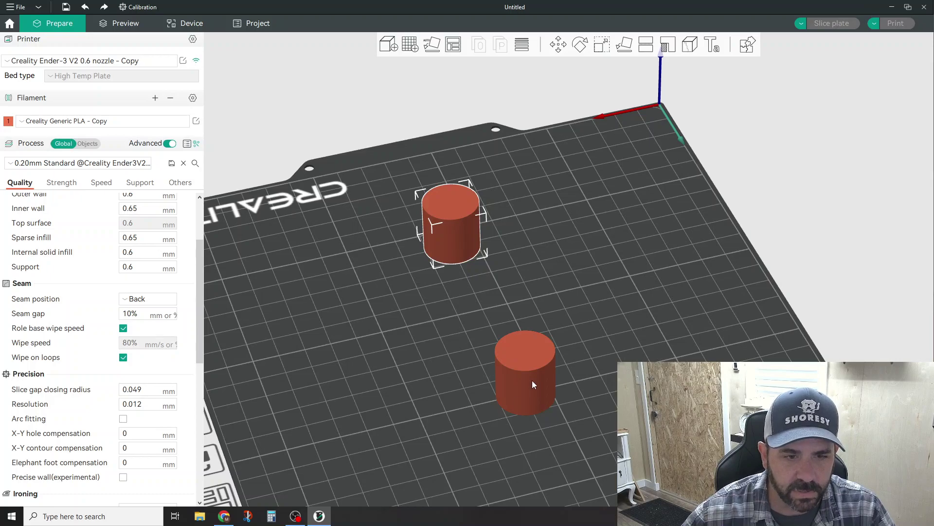
left_click(532, 383)
left_click(690, 45)
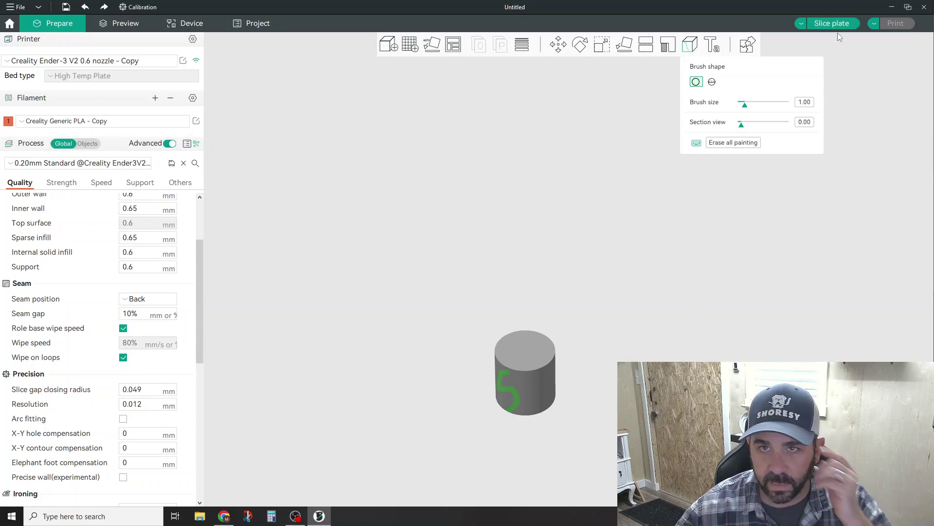
left_click(847, 24)
left_click_drag(550, 432, 590, 397)
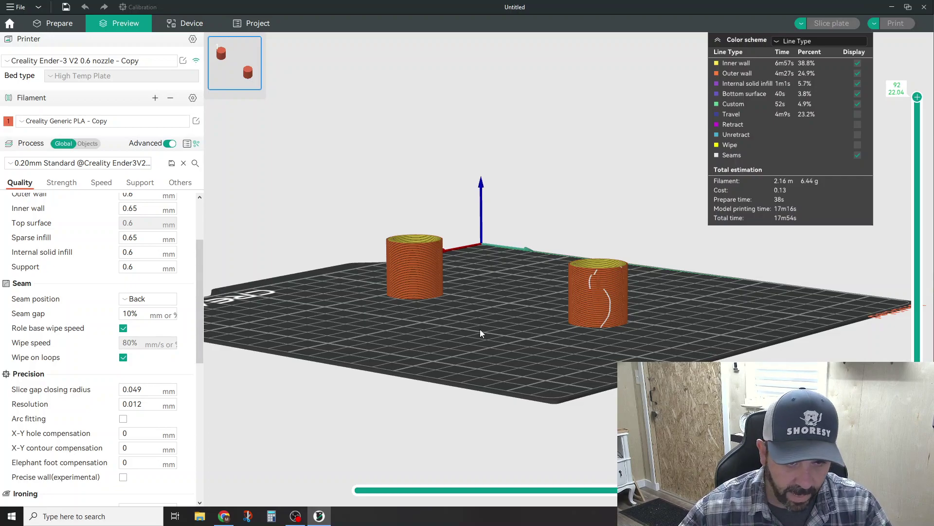
left_click_drag(481, 330, 578, 334)
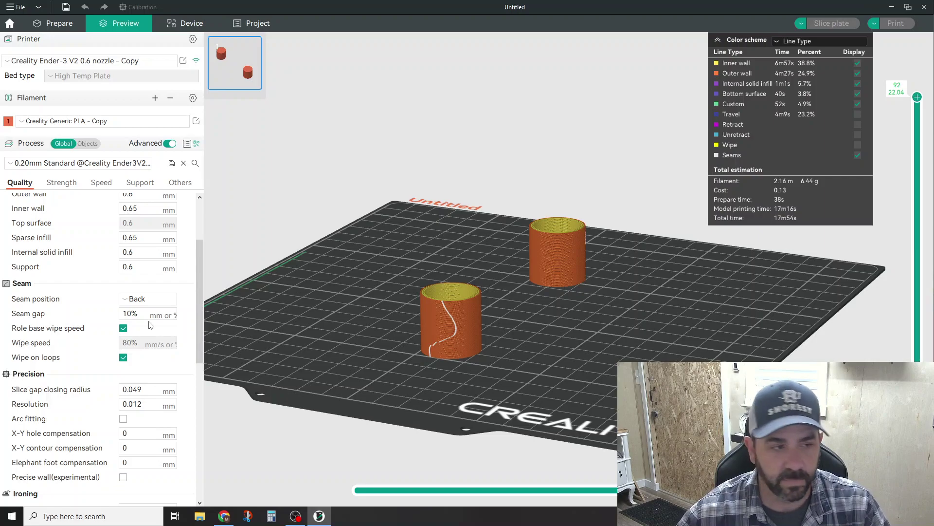
mouse_move(40, 317)
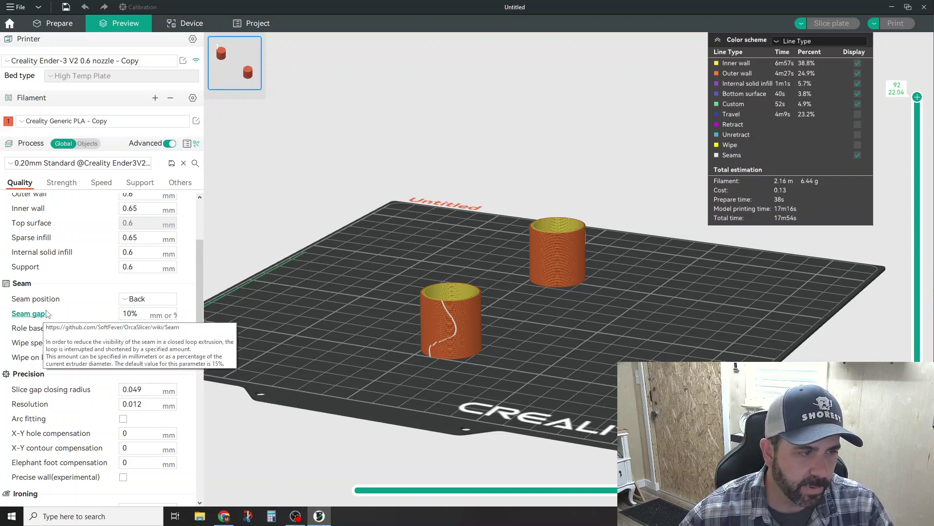
scroll(469, 300, "up", 4)
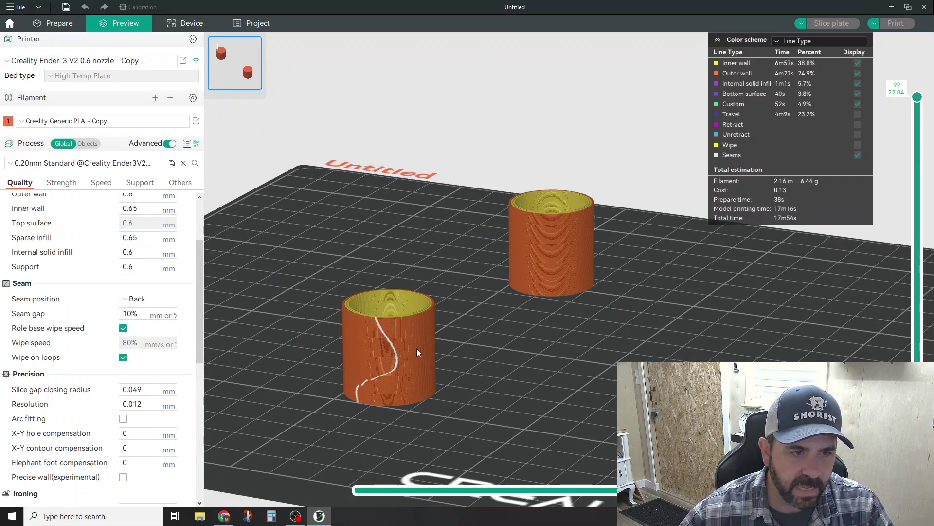
middle_click_drag(418, 348, 496, 337)
scroll(453, 329, "up", 3)
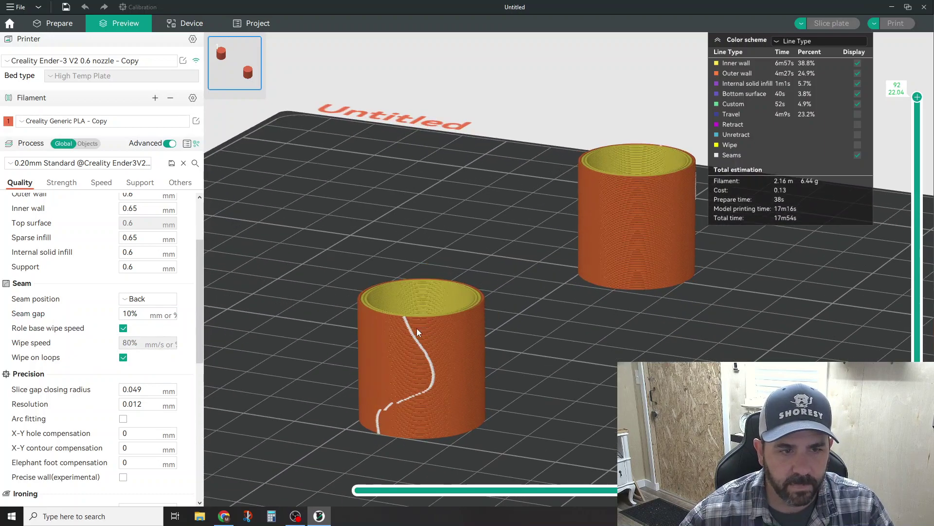
left_click_drag(385, 363, 394, 360)
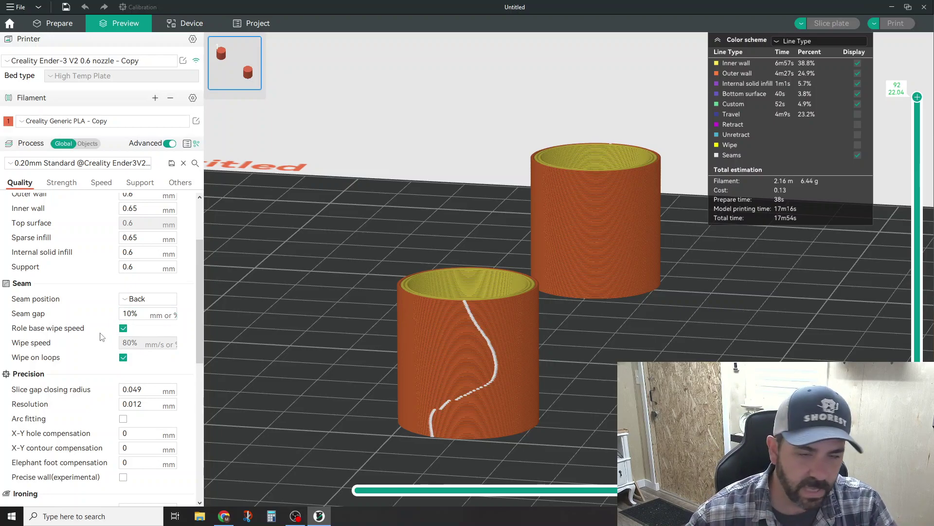
mouse_move(141, 314)
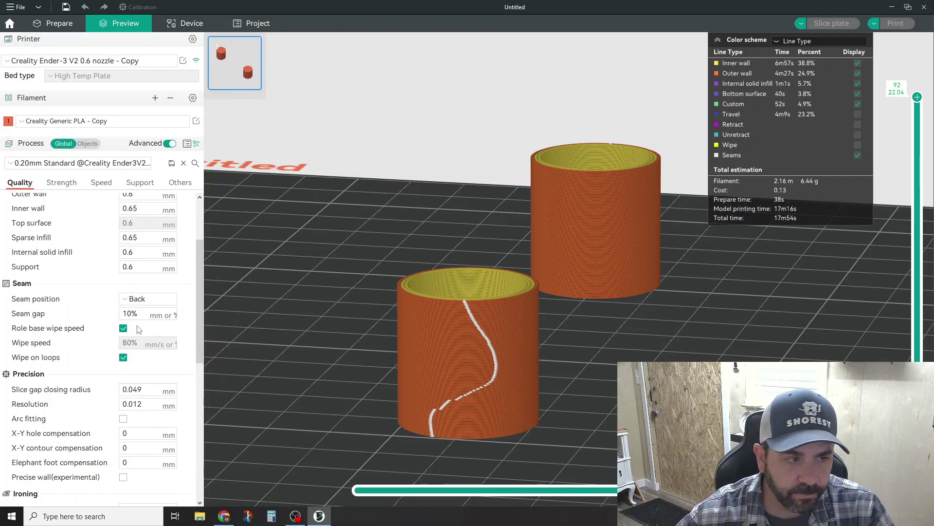
Change the seam gap from 10% to 50%.
left_click(133, 313)
key("BackSpace")
type("5")
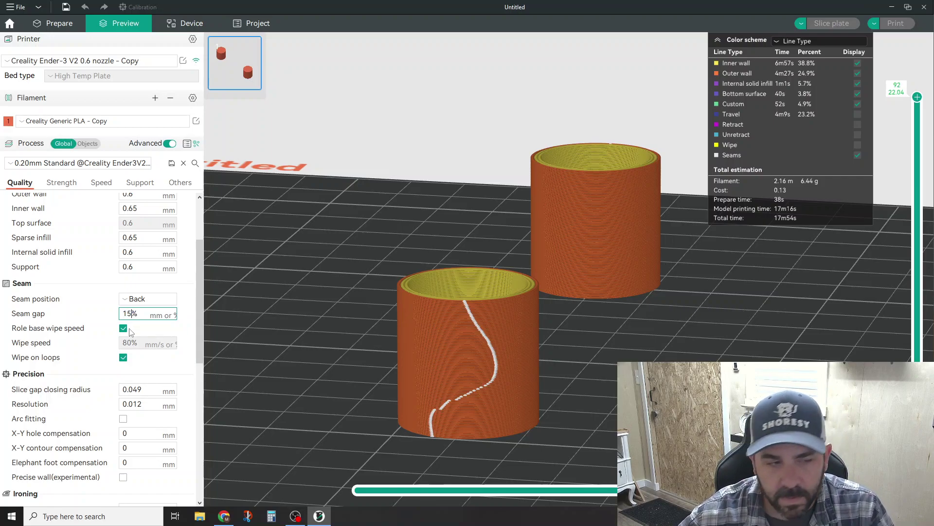
left_click_drag(142, 313, 120, 315)
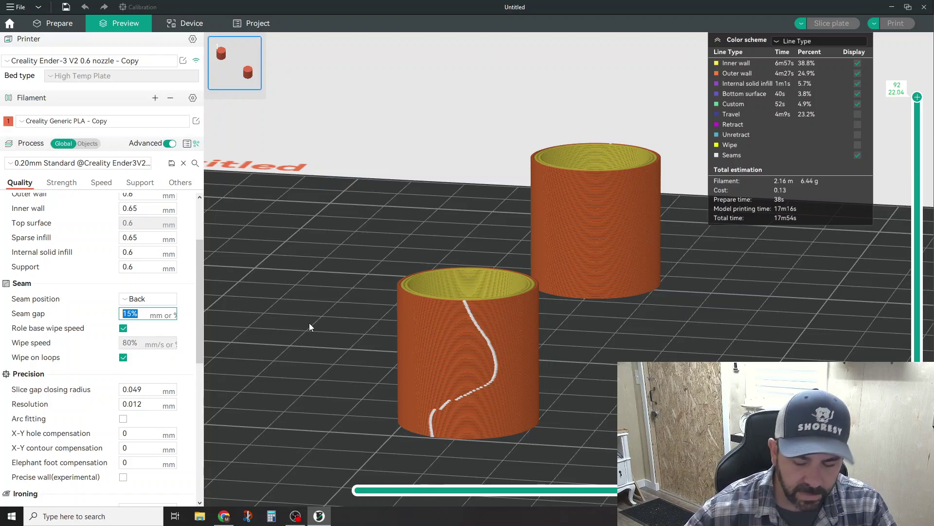
type("50")
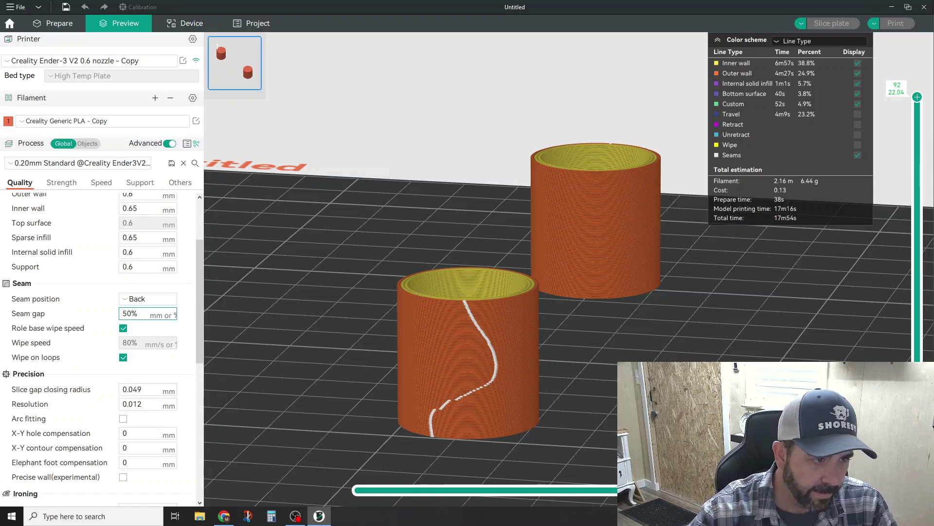
key("Return")
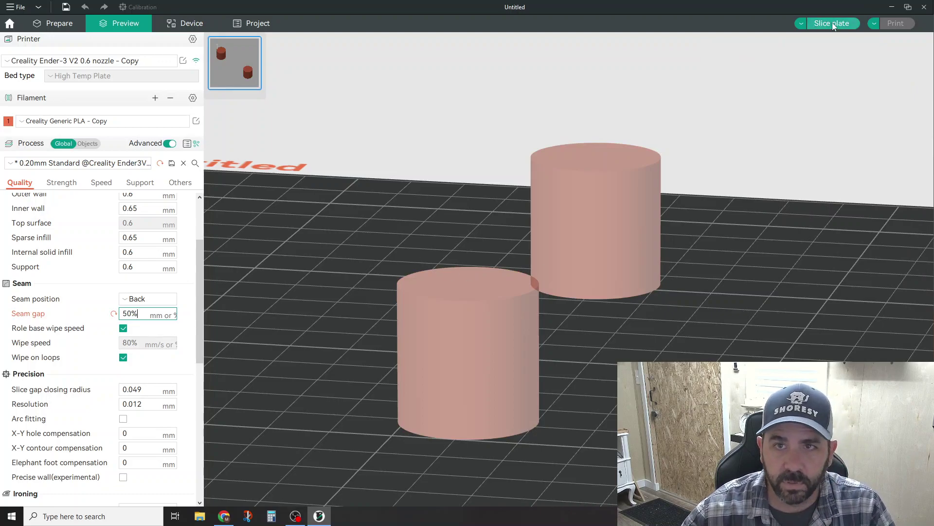
Re-slice the plate (17m51s, 6.42 g) and zoom in on the seam.
left_click(832, 23)
scroll(481, 378, "up", 5)
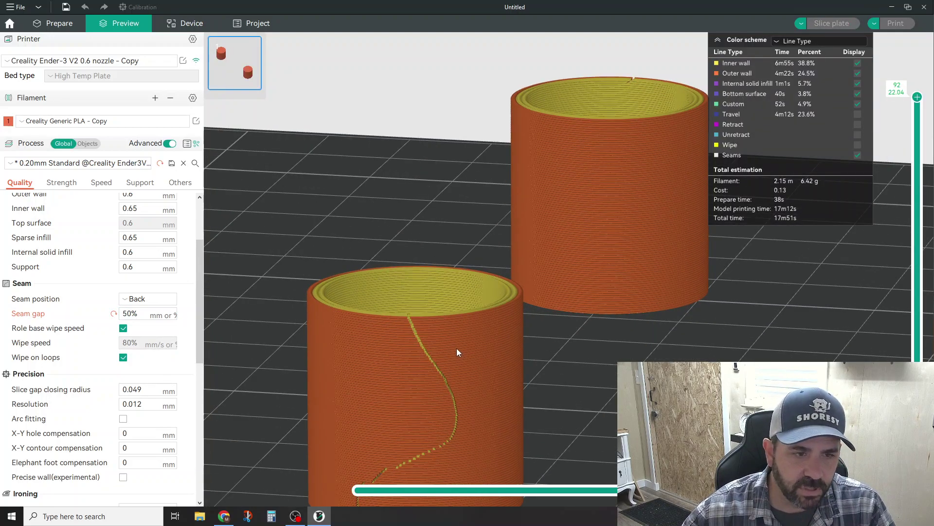
mouse_move(411, 321)
left_mouse_down()
mouse_move(413, 339)
mouse_move(416, 320)
left_mouse_up()
left_click_drag(449, 349, 457, 358)
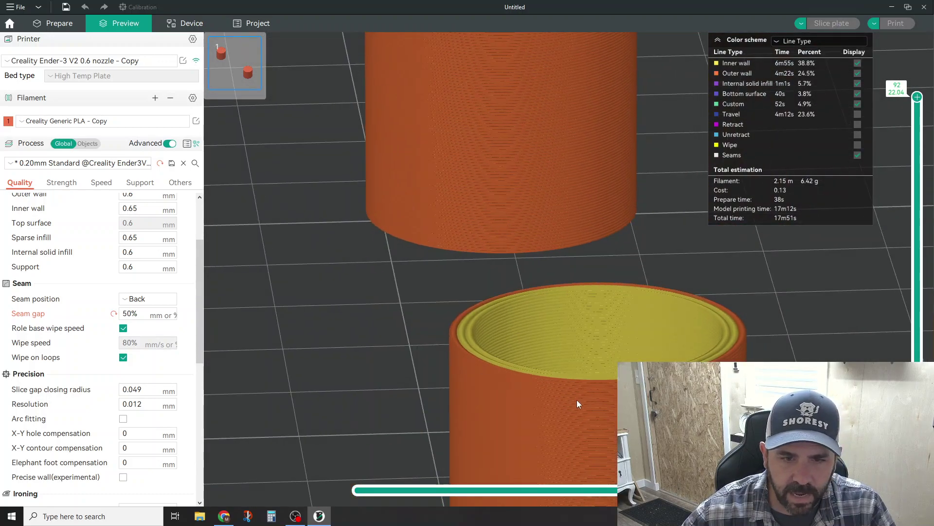
scroll(562, 268, "up", 2)
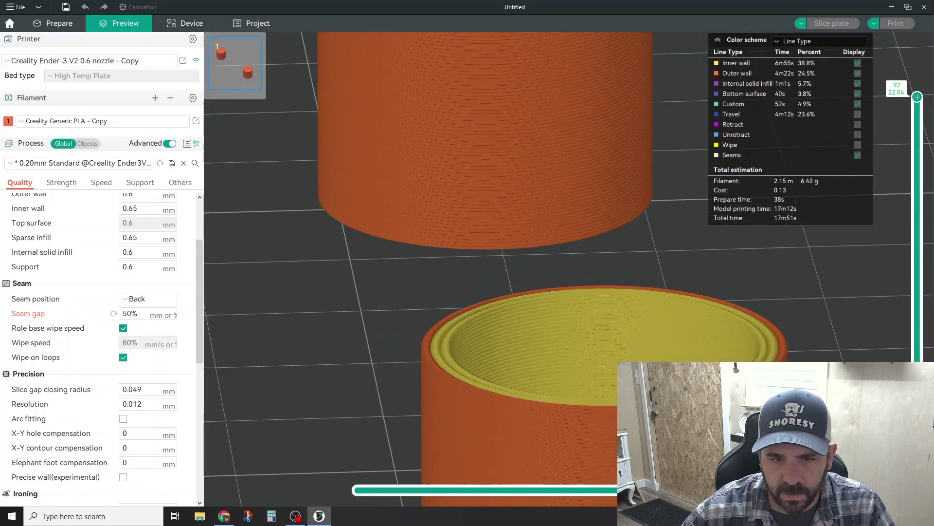
scroll(544, 316, "up", 8)
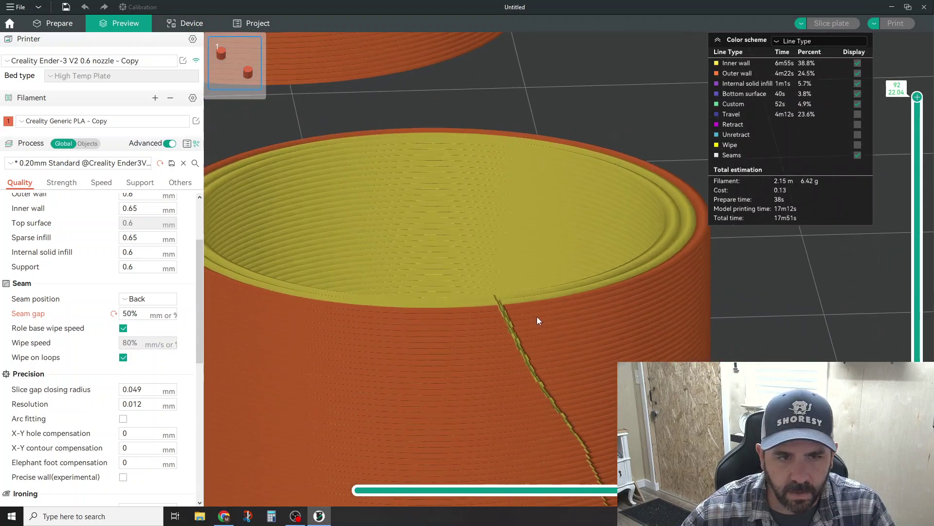
scroll(518, 336, "up", 2)
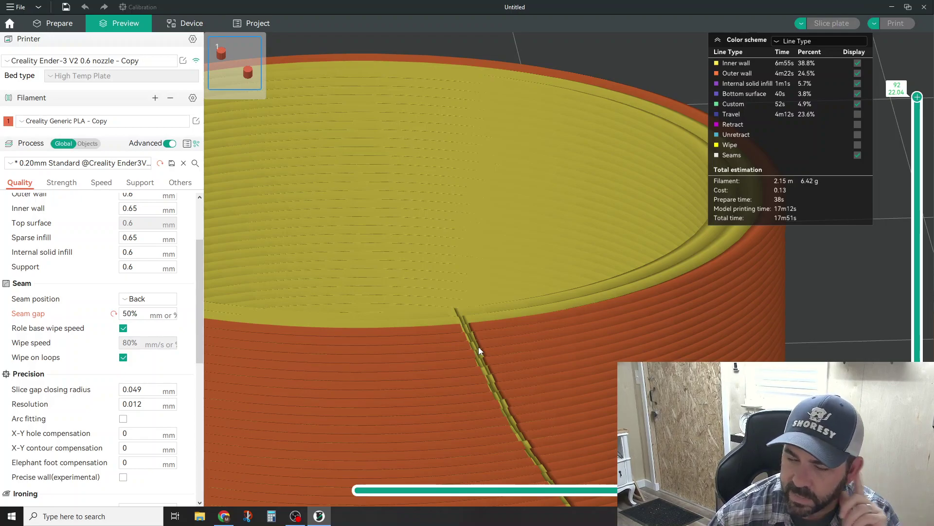
Replace the 50% seam gap with 0.25 mm.
left_click(118, 314)
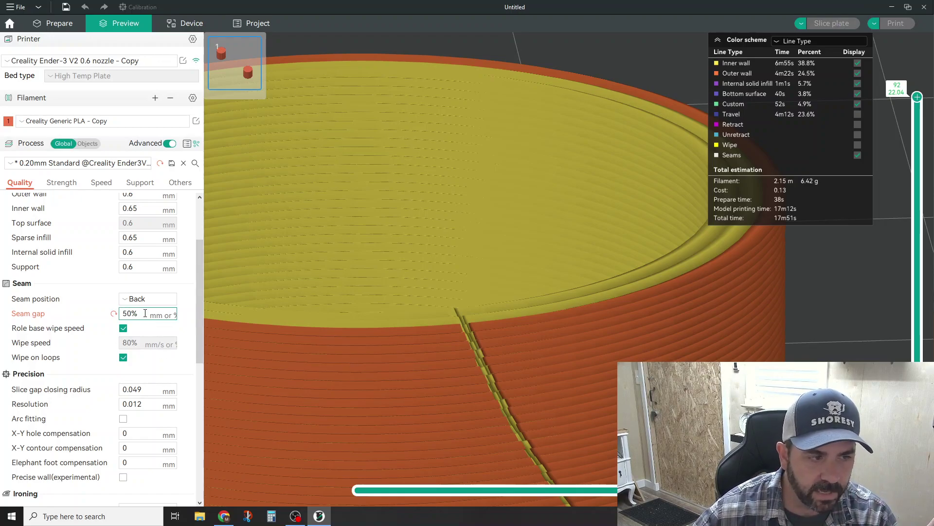
double_click(118, 314)
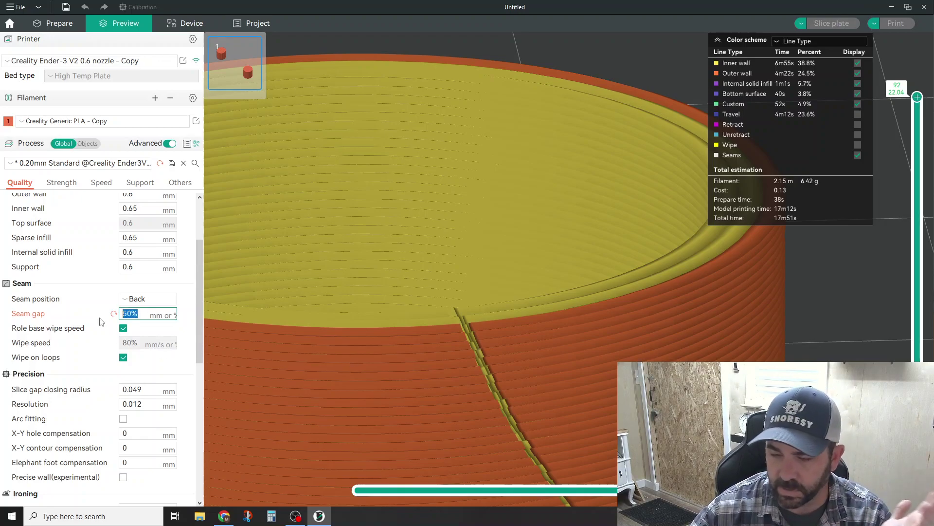
key("BackSpace")
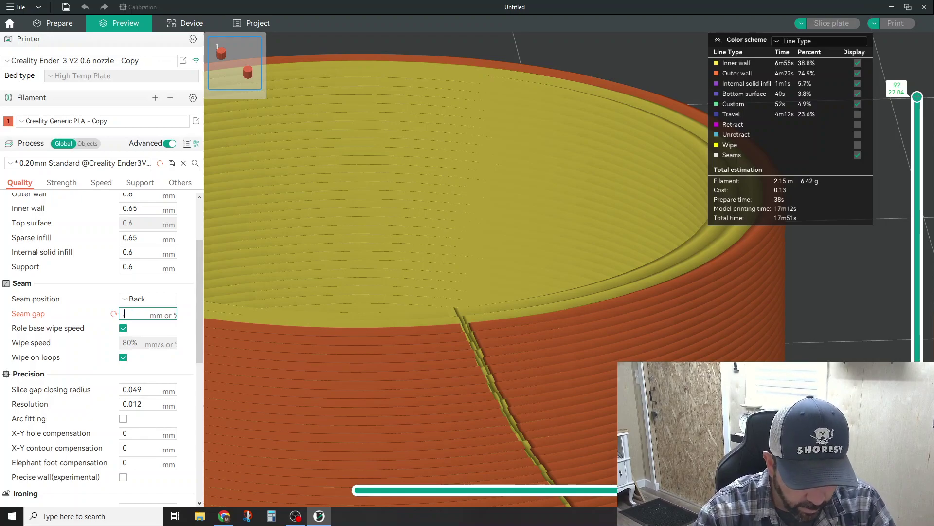
type(".25mm")
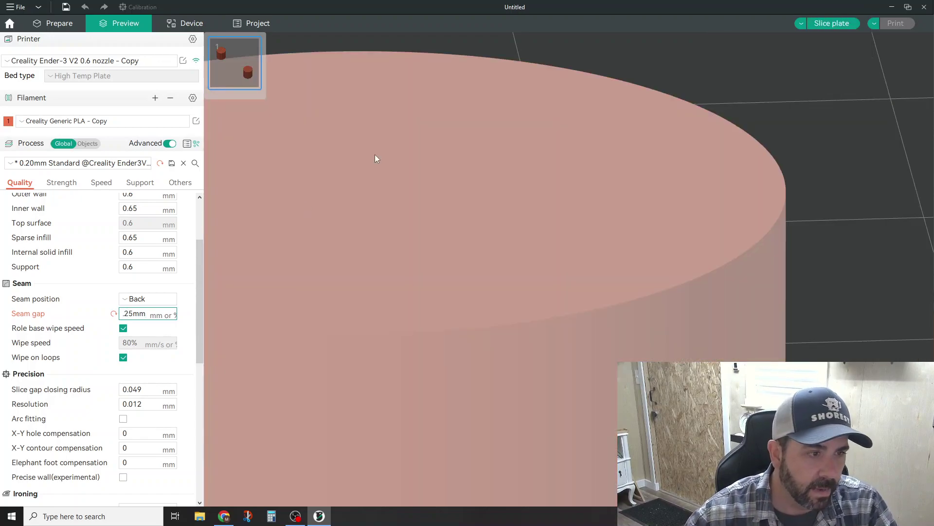
Re-slice the plate (17m52s, 6.42 g) and orbit onto the cylinder's wall and seam.
left_click(831, 23)
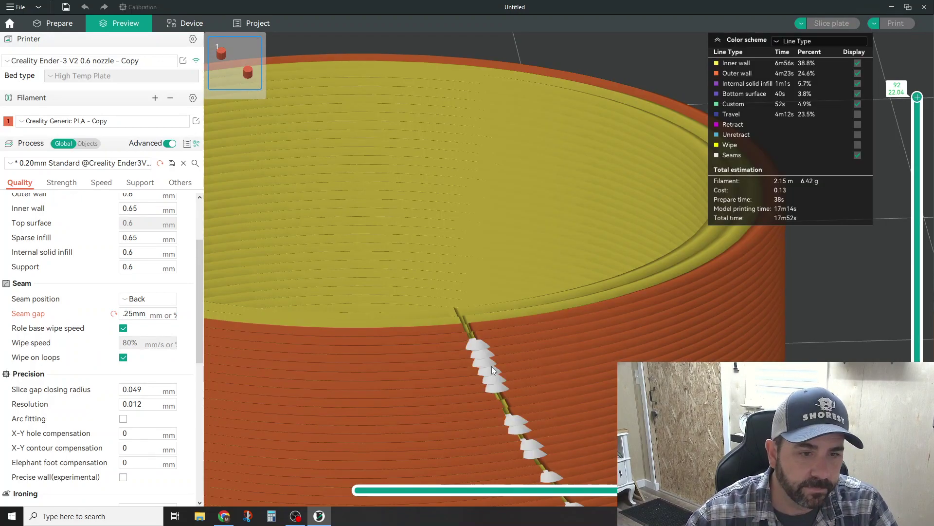
left_click_drag(519, 404, 475, 238)
scroll(377, 193, "down", 3)
mouse_move(379, 195)
left_mouse_down()
mouse_move(384, 203)
mouse_move(381, 193)
mouse_move(368, 209)
left_mouse_up()
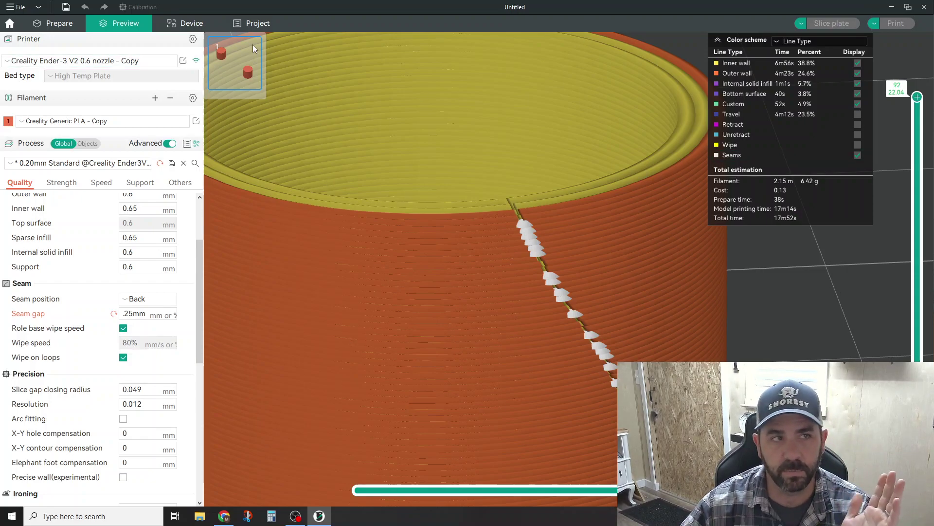
Return to Prepare, frame both cylinders and select the front one.
key("Tab")
scroll(600, 411, "down", 5)
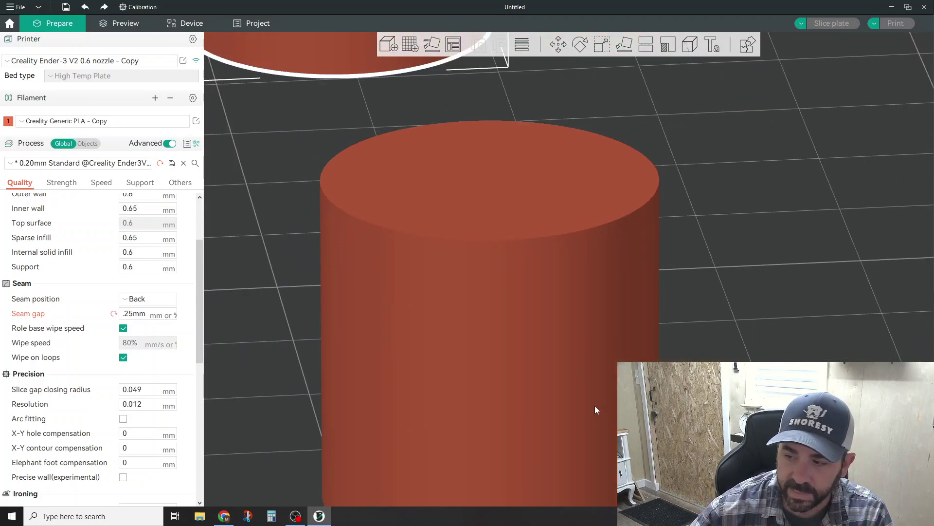
scroll(596, 409, "down", 6)
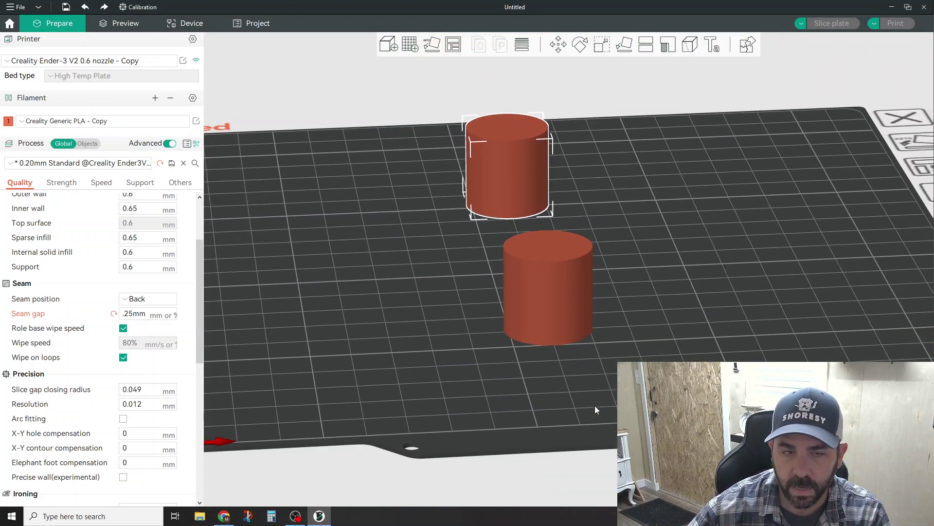
right_click_drag(584, 404, 558, 410)
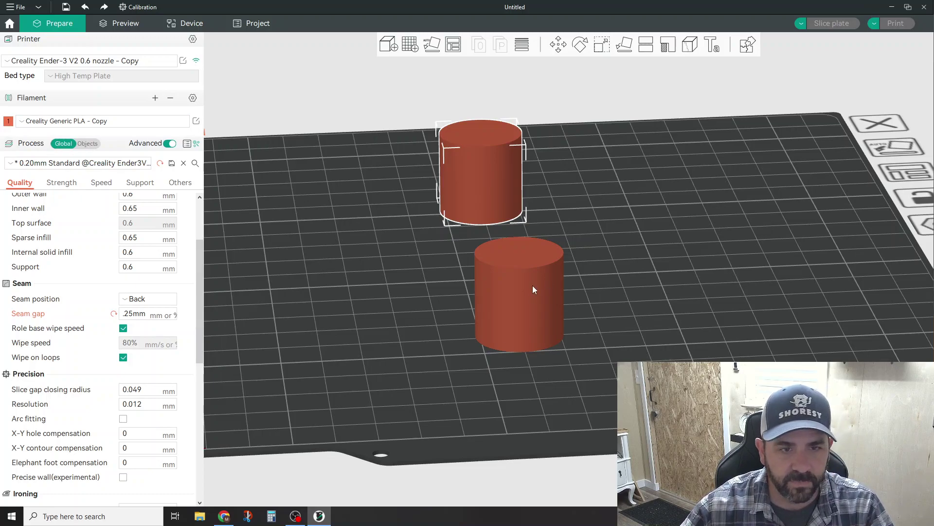
left_click(530, 298)
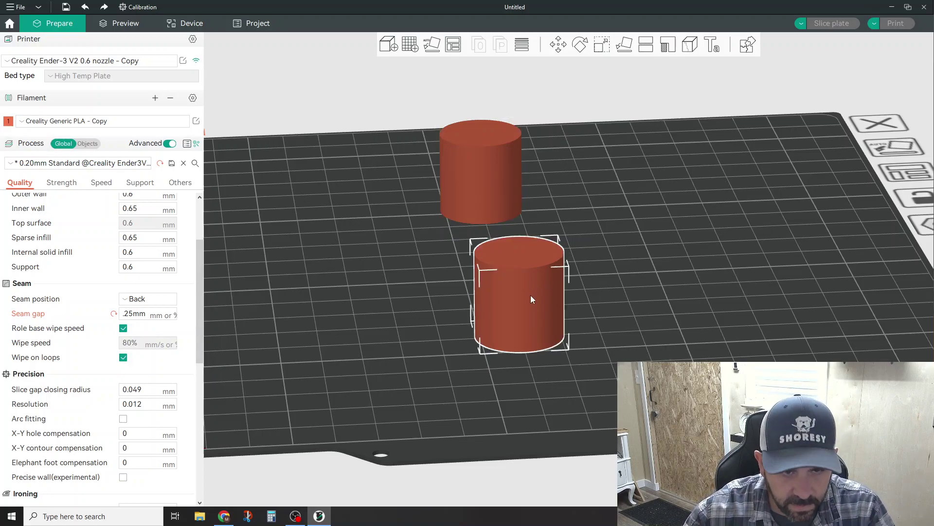
Switch to per-object settings and give the front cylinder a 50% seam gap on Quality.
left_click(87, 144)
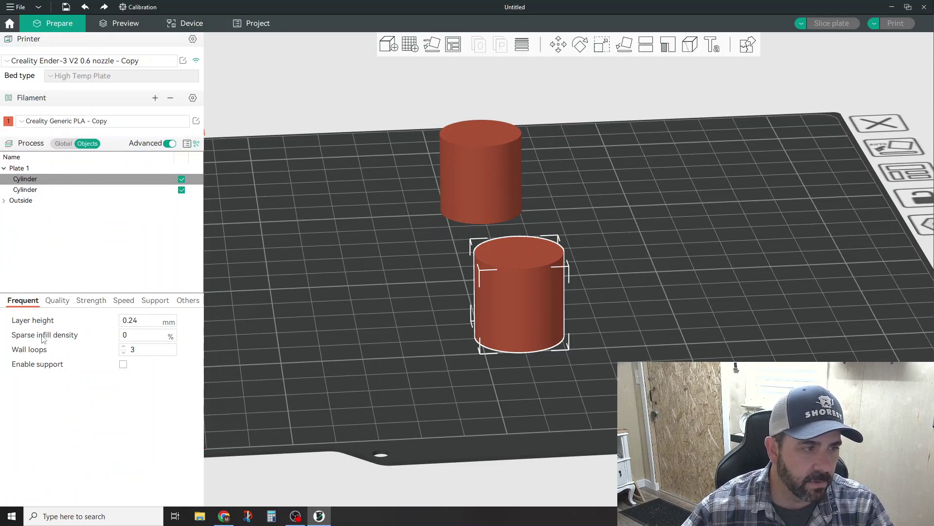
left_click(58, 301)
left_click(85, 301)
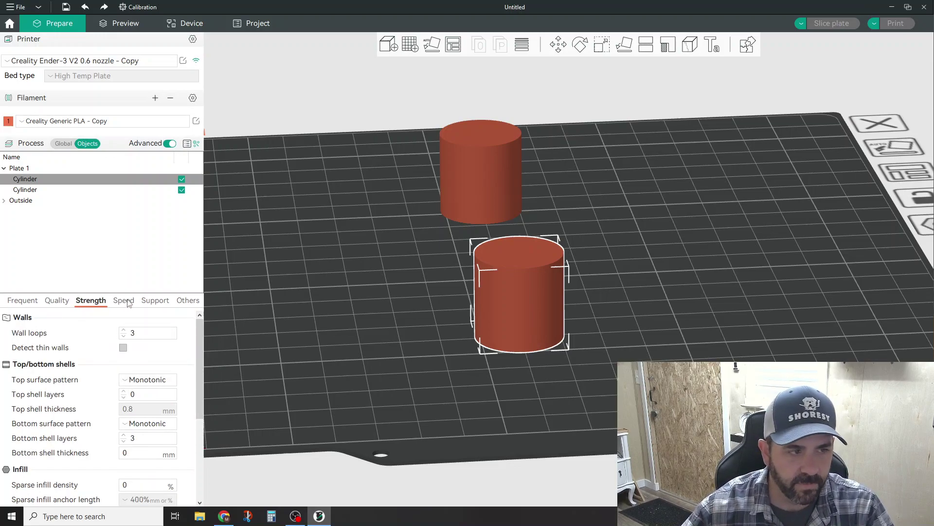
left_click(59, 304)
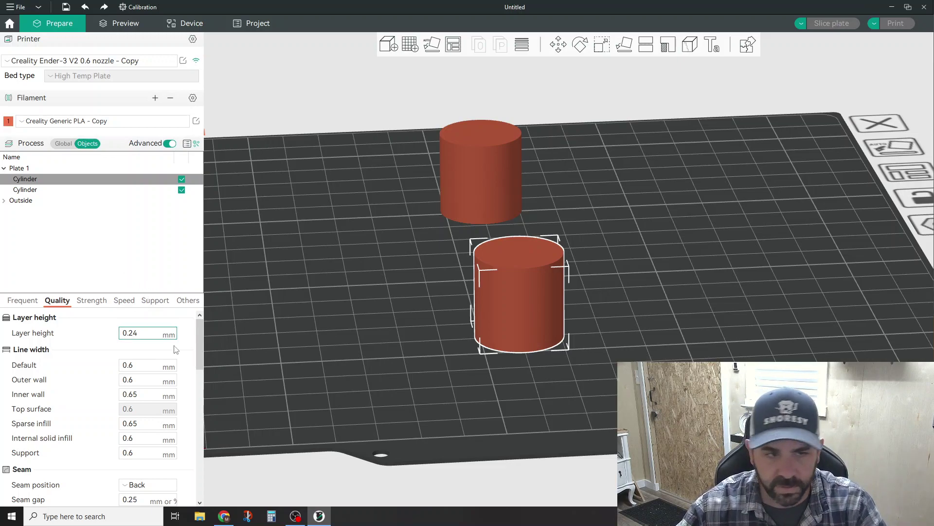
scroll(108, 362, "down", 3)
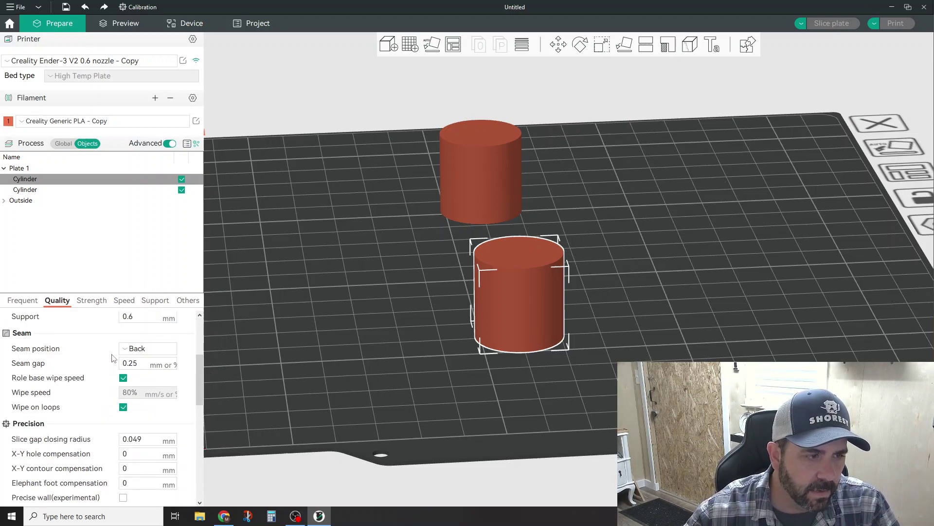
double_click(132, 362)
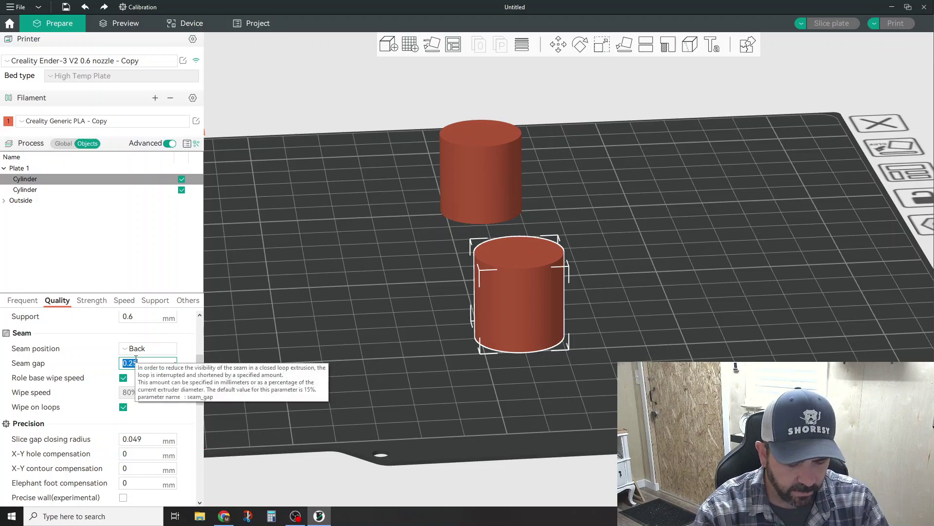
type("50%")
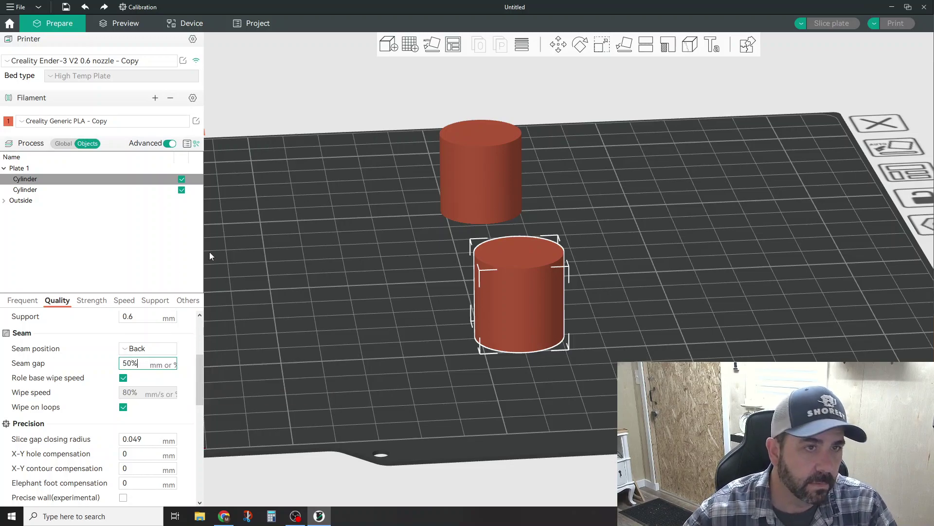
left_click(256, 310)
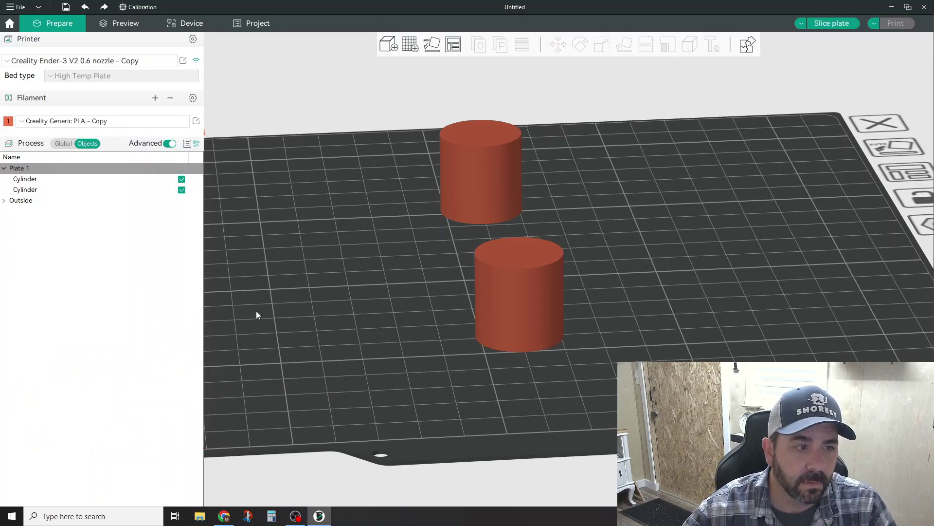
Select the back cylinder and change its seam gap from 0.25 to 75%.
left_click(36, 190)
left_click(136, 365)
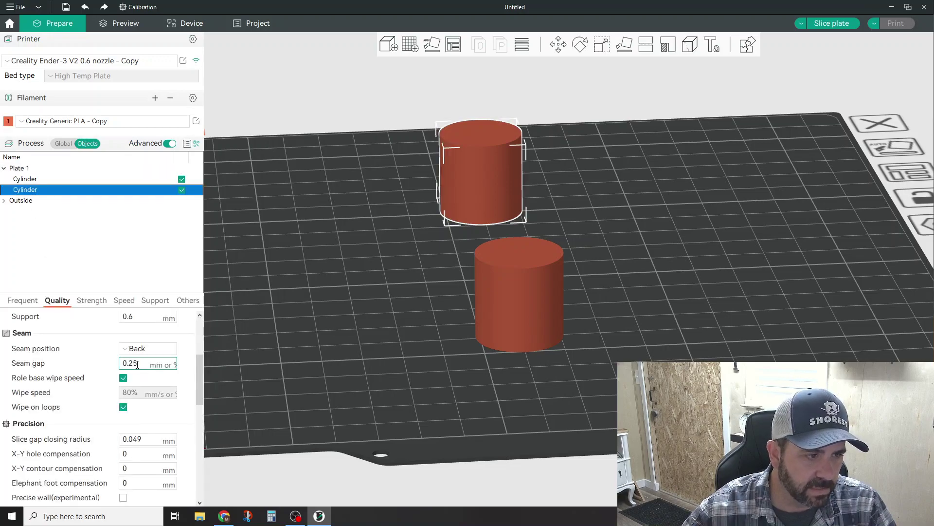
left_click_drag(138, 365, 113, 366)
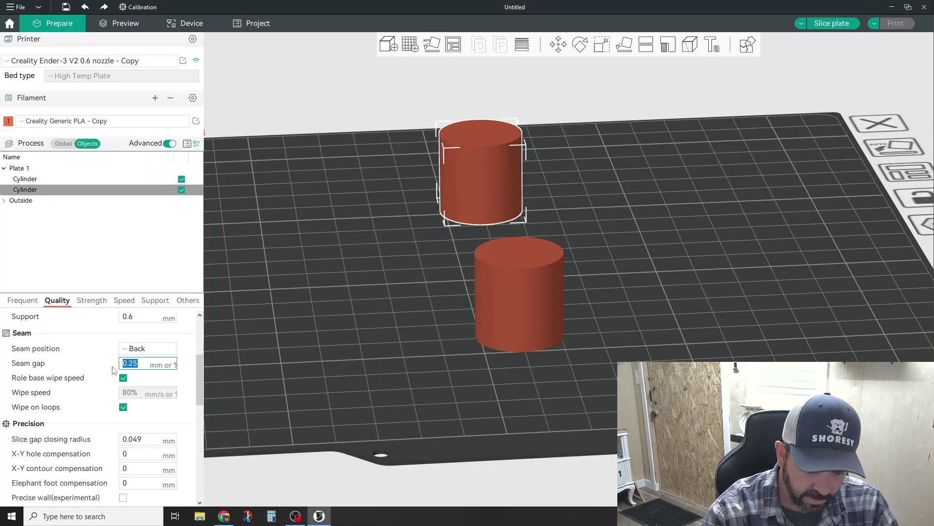
type("75")
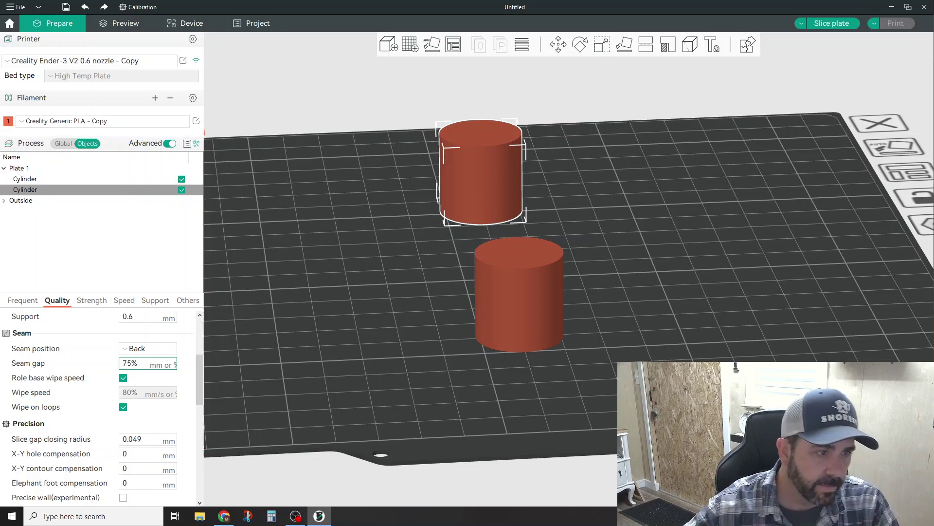
Slice with the 50% and 75% per-cylinder seam gaps and compare both seams (17m50s, 6.41 g).
left_click(827, 24)
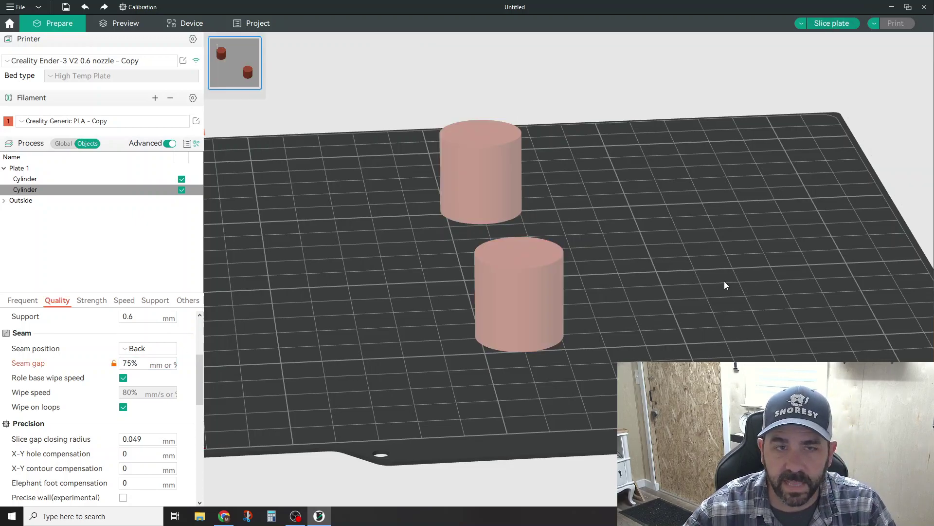
scroll(529, 372, "up", 3)
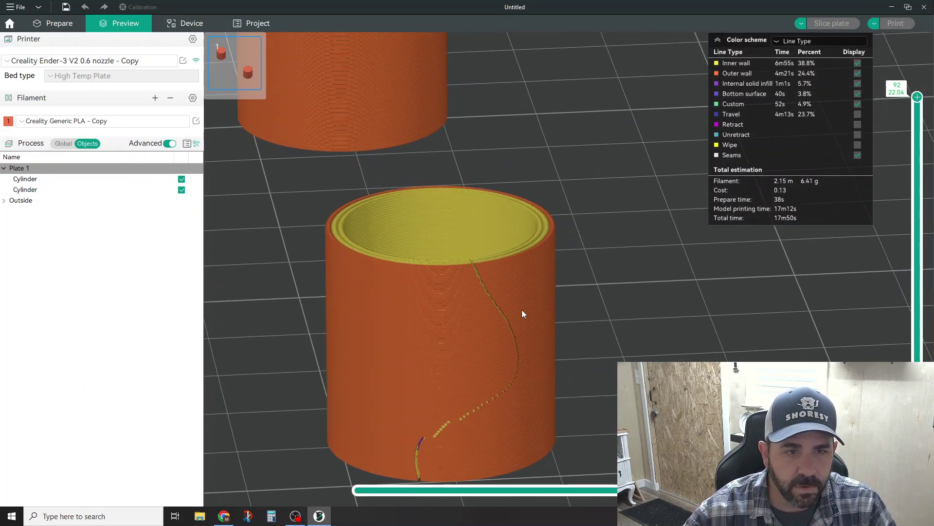
scroll(381, 280, "up", 5)
scroll(352, 261, "down", 6)
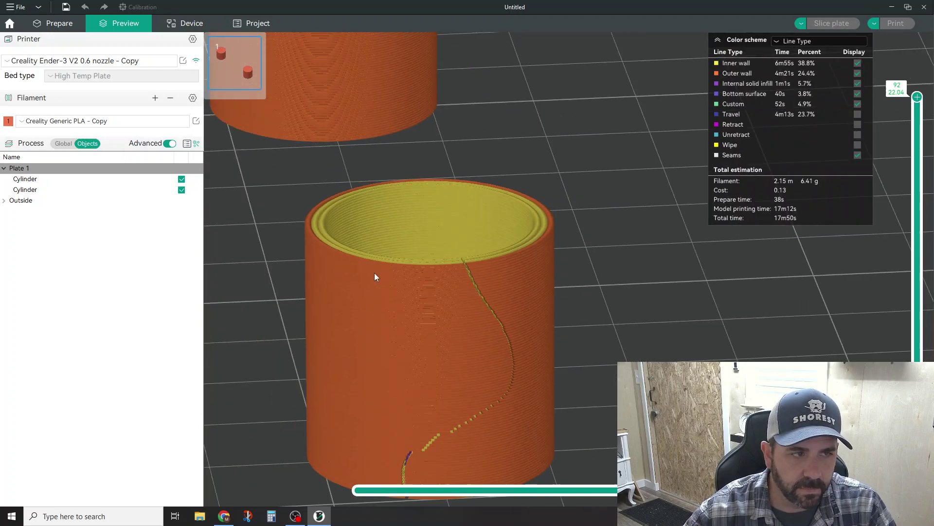
left_click_drag(661, 226, 559, 232)
scroll(466, 345, "up", 3)
left_click_drag(465, 345, 421, 380)
scroll(423, 377, "up", 3)
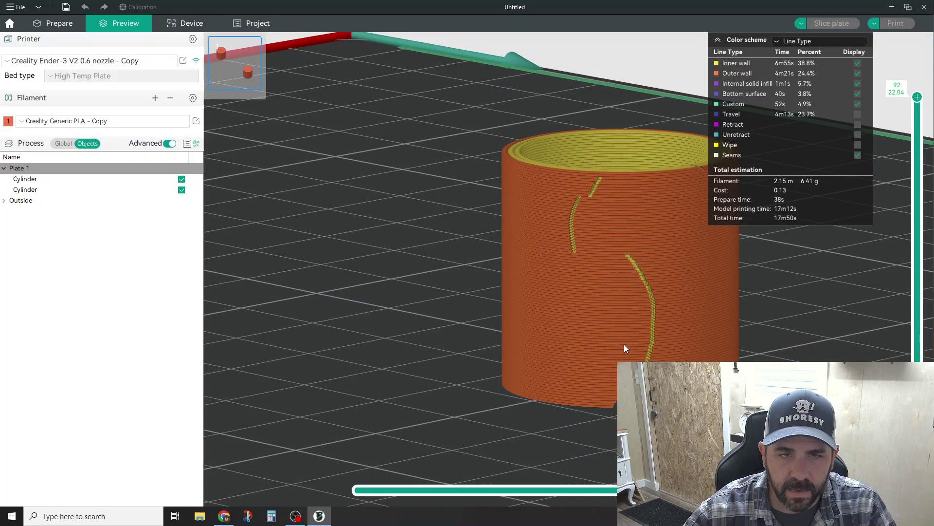
scroll(621, 350, "down", 5)
scroll(601, 361, "down", 2)
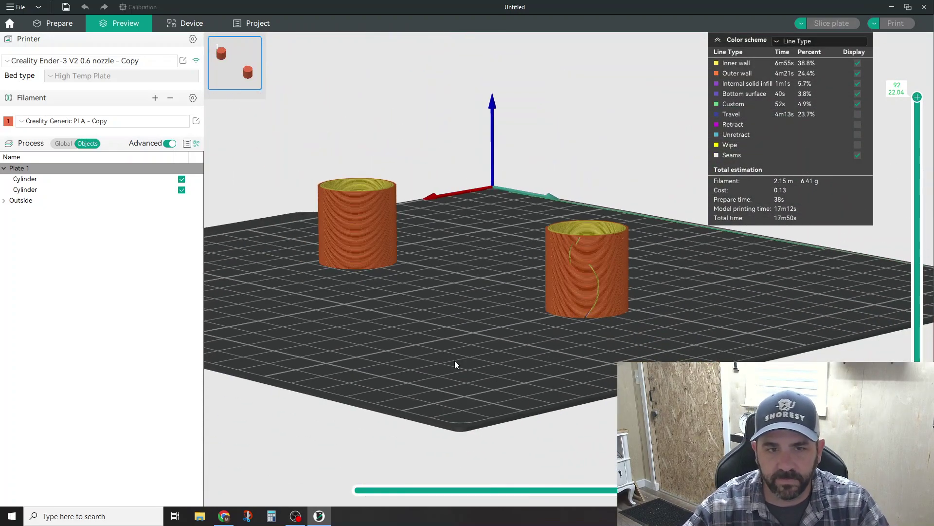
left_click_drag(455, 360, 469, 338)
scroll(470, 345, "up", 3)
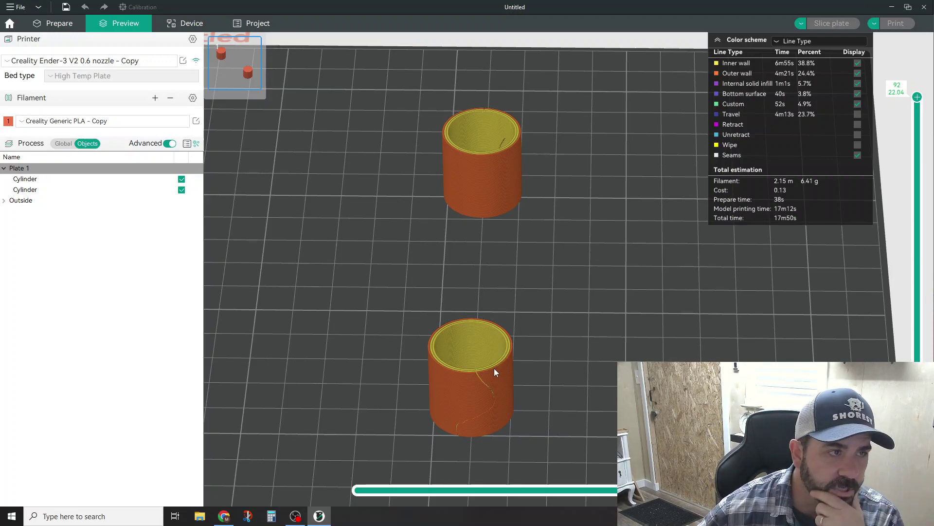
Back in Prepare, bring up the back cylinder's Add Modifier options.
left_click(55, 23)
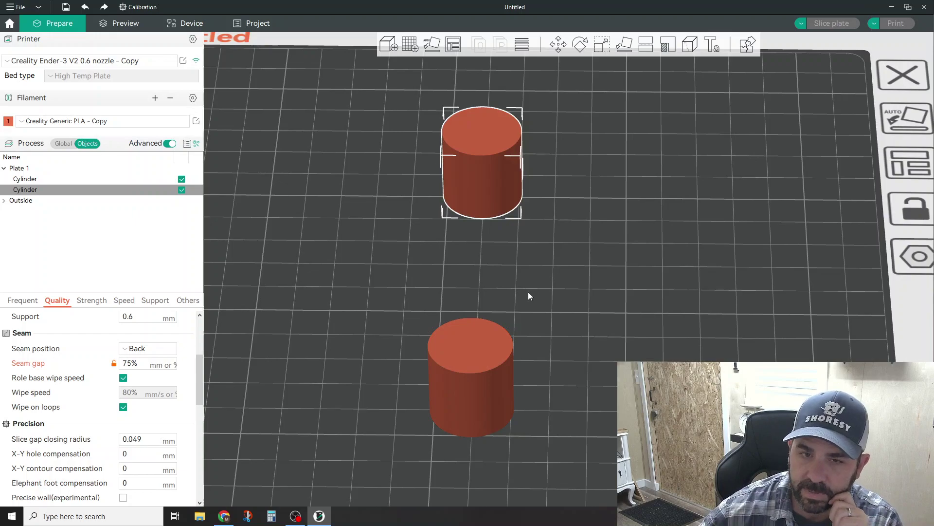
right_click(485, 185)
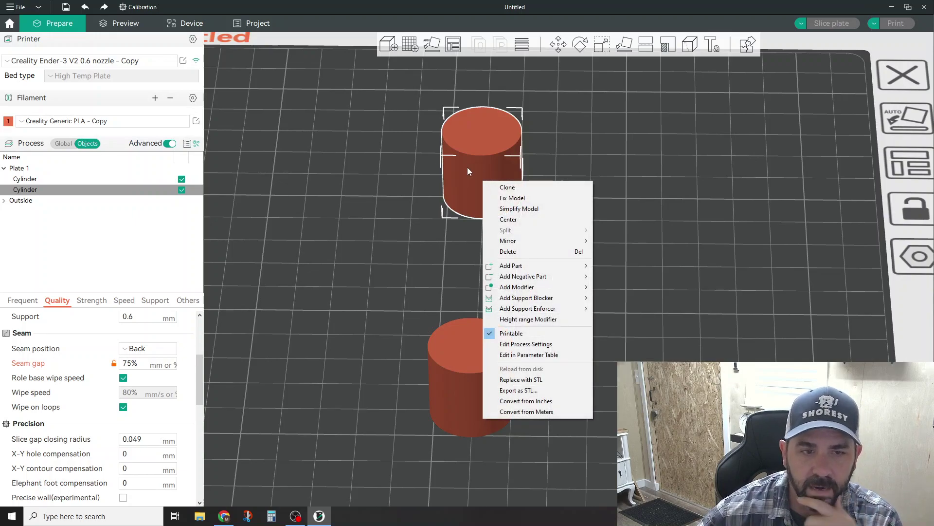
mouse_move(518, 289)
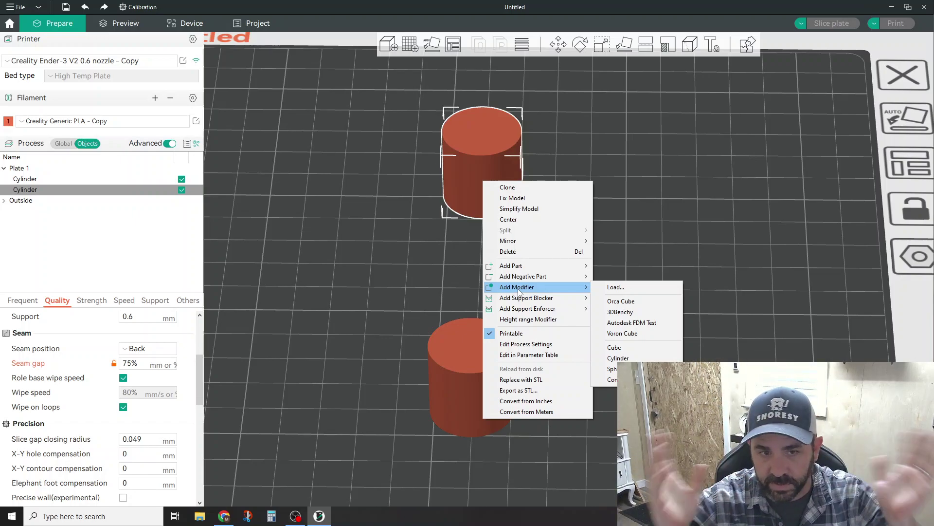
left_click(694, 222)
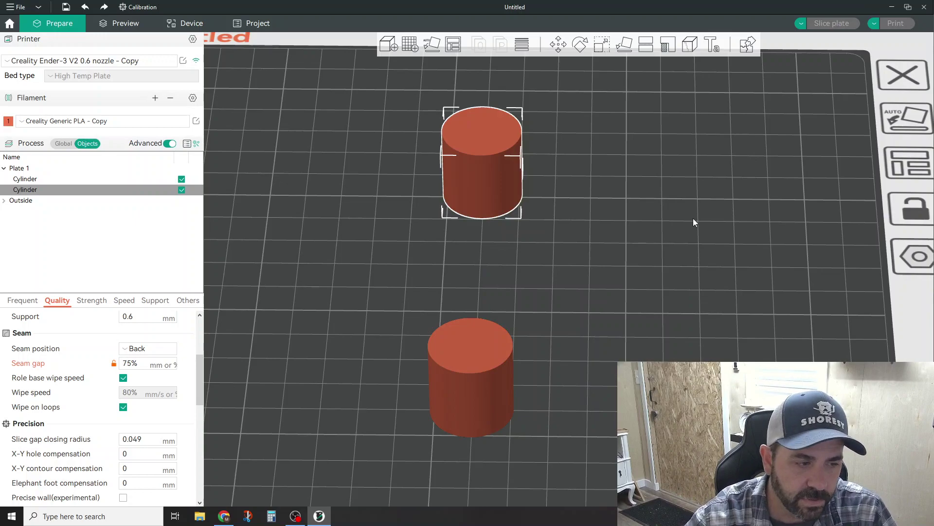